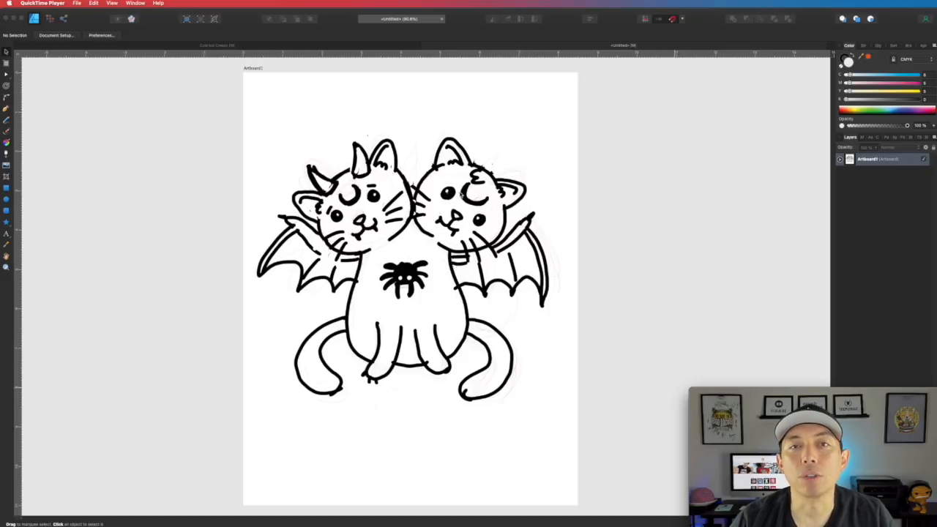
# - Fade the Untitled_Artwork sketch layer to about 11% opacity and zoom onto the left cat's head
pyautogui.click(463, 196)
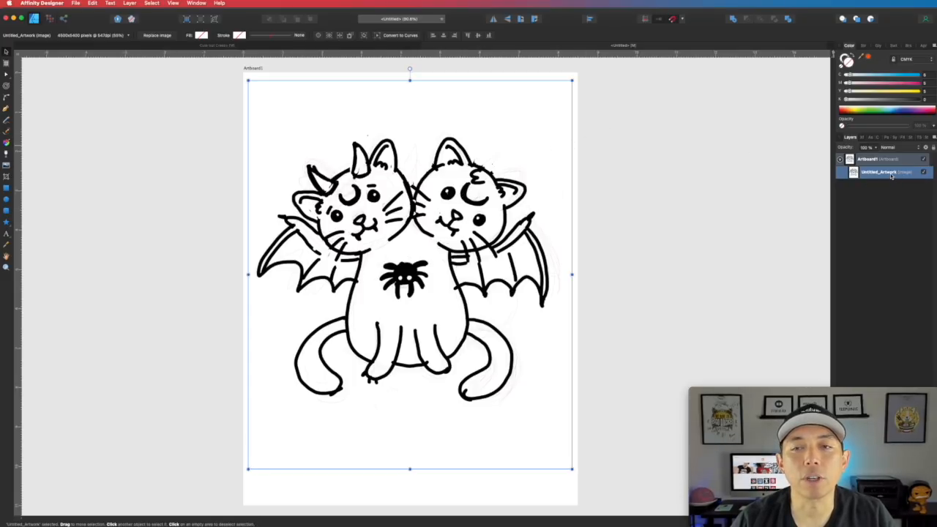
pyautogui.click(890, 174)
pyautogui.click(876, 148)
pyautogui.moveTo(877, 155); pyautogui.dragTo(859, 159)
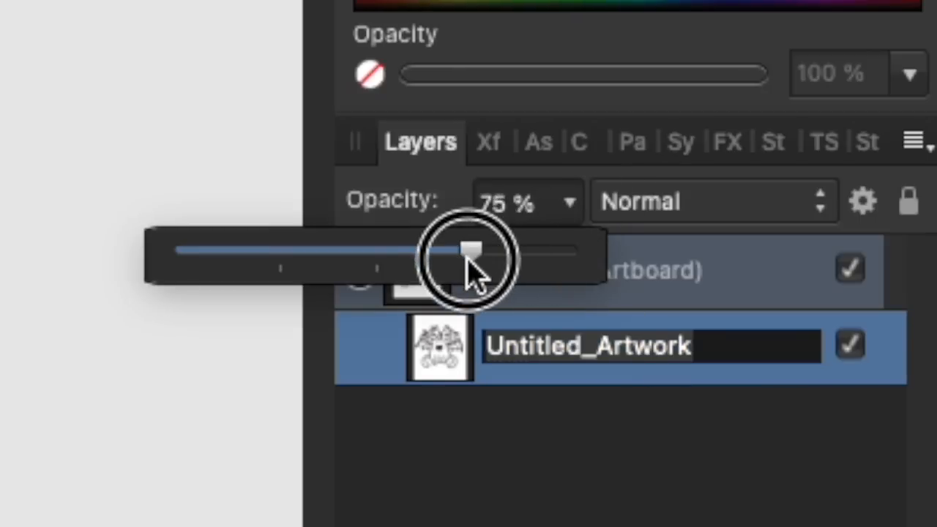
pyautogui.moveTo(468, 260); pyautogui.dragTo(230, 289)
pyautogui.click(230, 289)
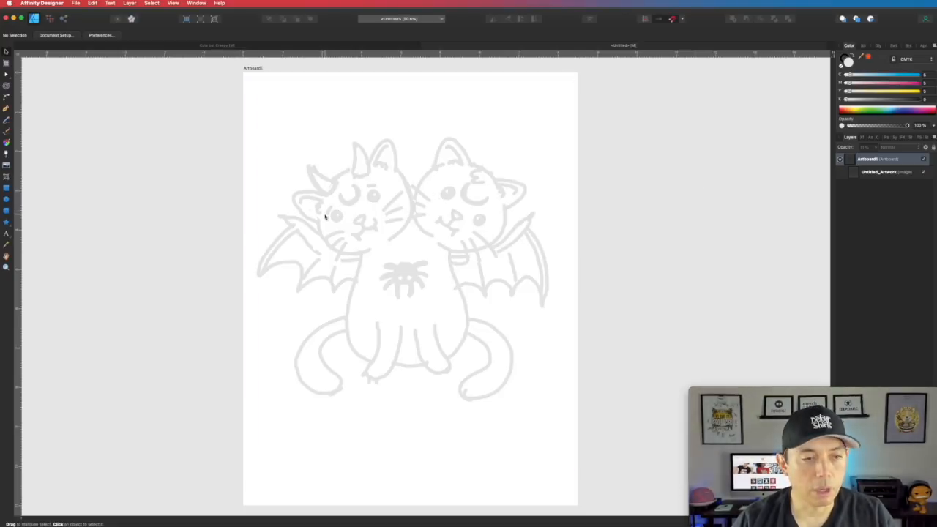
pyautogui.scroll(5, 350, 201)
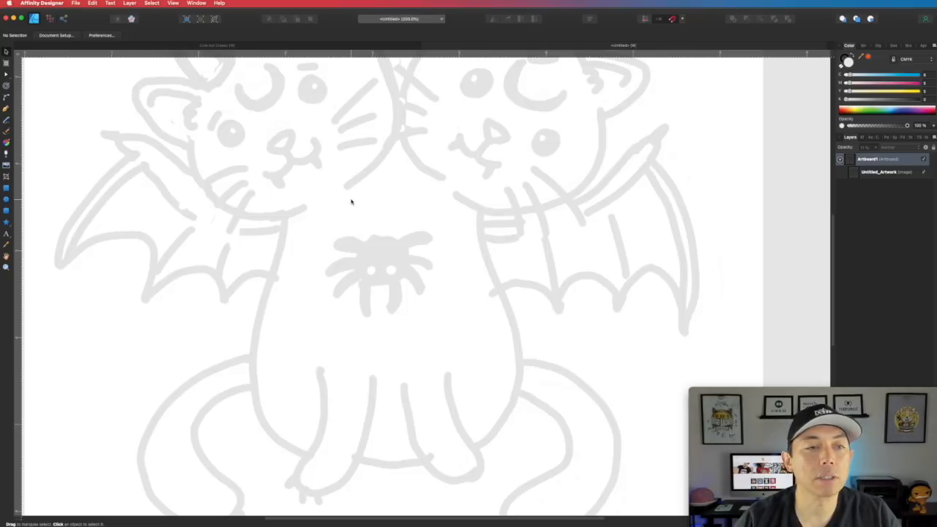
pyautogui.moveTo(243, 92); pyautogui.dragTo(437, 259)
# - Draw a black arc along the top of the left cat's head and thicken its stroke to 6 pt
pyautogui.click(5, 108)
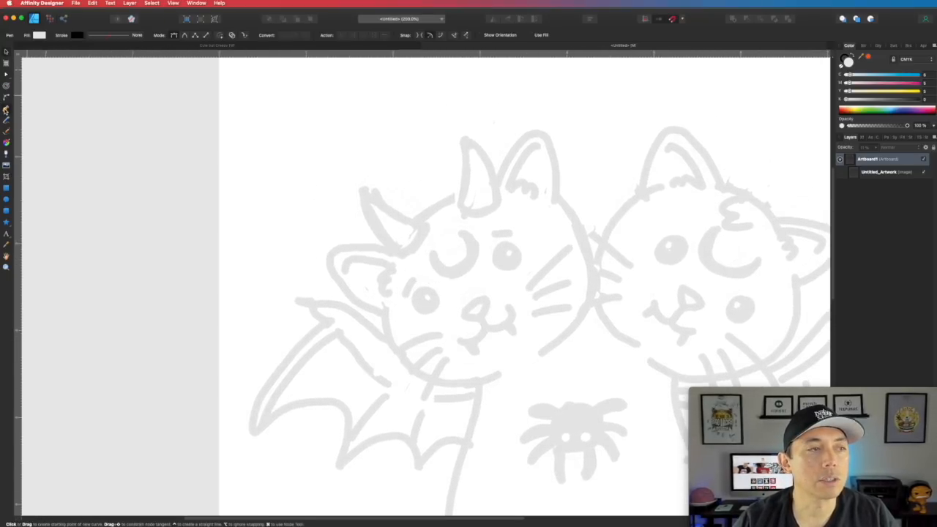
pyautogui.click(456, 197)
pyautogui.moveTo(415, 220); pyautogui.dragTo(399, 239)
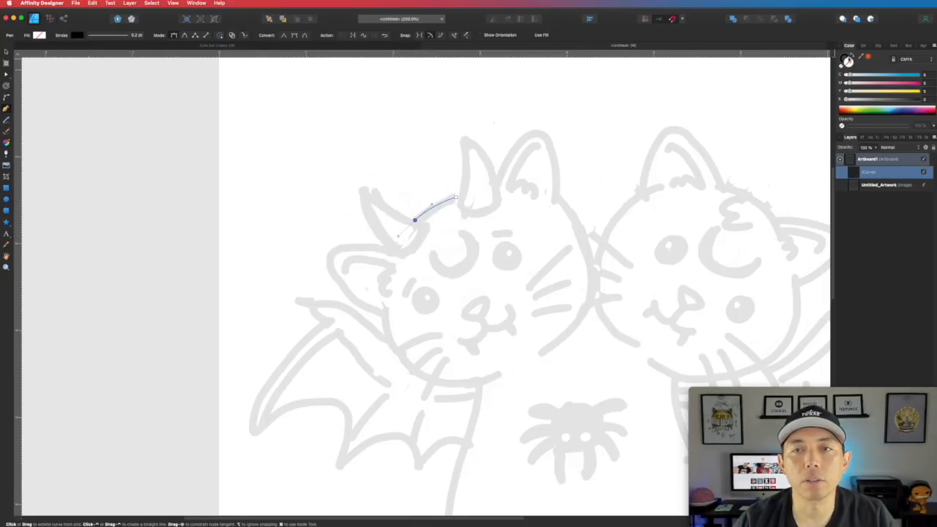
pyautogui.click(845, 57)
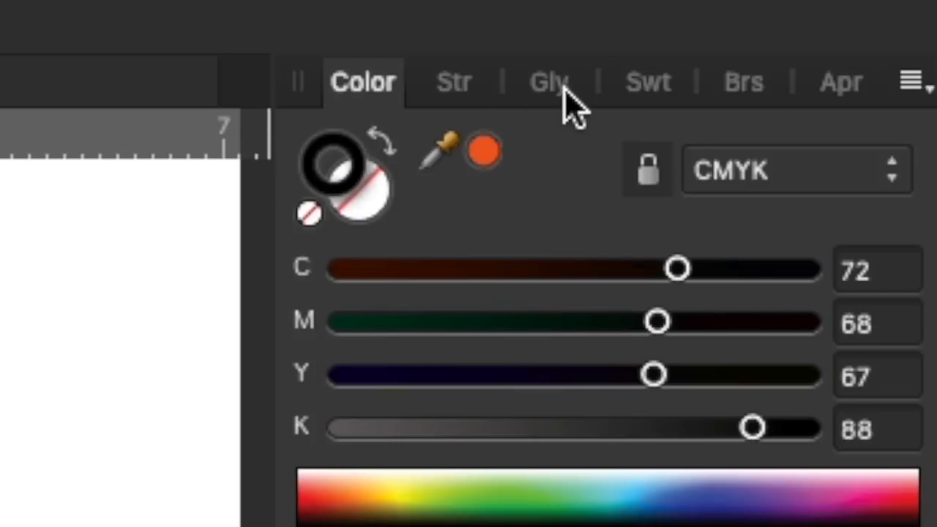
pyautogui.click(471, 93)
pyautogui.moveTo(412, 222)
pyautogui.mouseDown()
pyautogui.moveTo(465, 231)
pyautogui.moveTo(480, 213)
pyautogui.moveTo(511, 213)
pyautogui.moveTo(516, 225)
pyautogui.mouseUp()
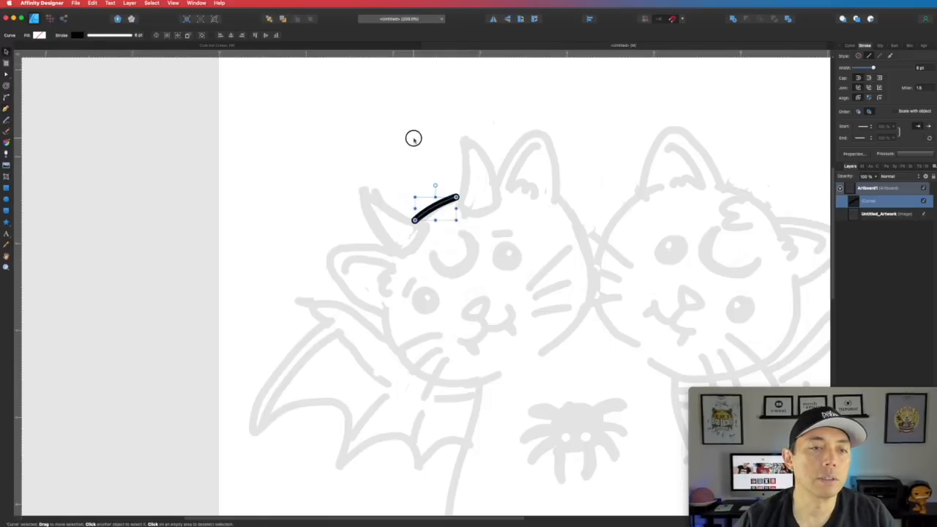
pyautogui.click(414, 138)
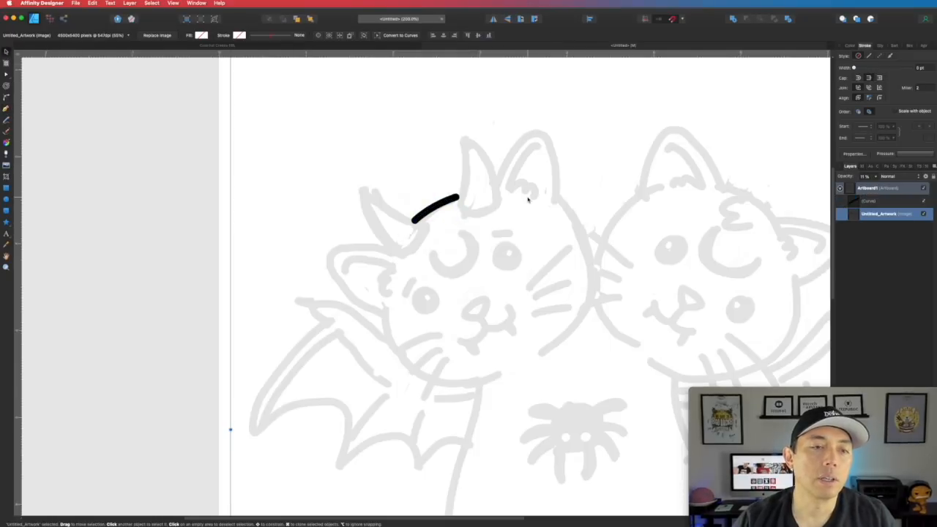
# - Add a C-shaped curve on the head's left side and move it up to meet the arc
pyautogui.click(6, 108)
pyautogui.click(389, 252)
pyautogui.moveTo(342, 248)
pyautogui.mouseDown()
pyautogui.moveTo(327, 253)
pyautogui.moveTo(334, 275)
pyautogui.mouseUp()
pyautogui.moveTo(388, 320); pyautogui.dragTo(424, 331)
pyautogui.click(7, 64)
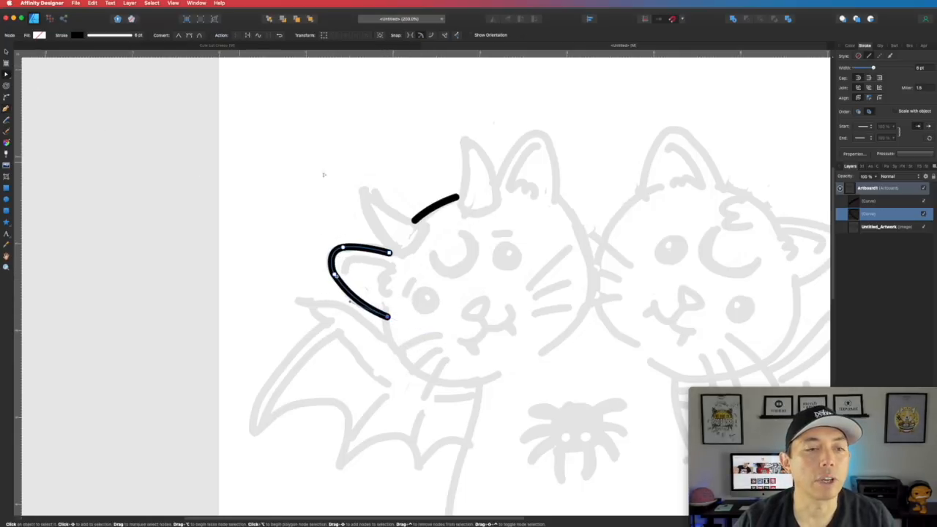
pyautogui.click(407, 280)
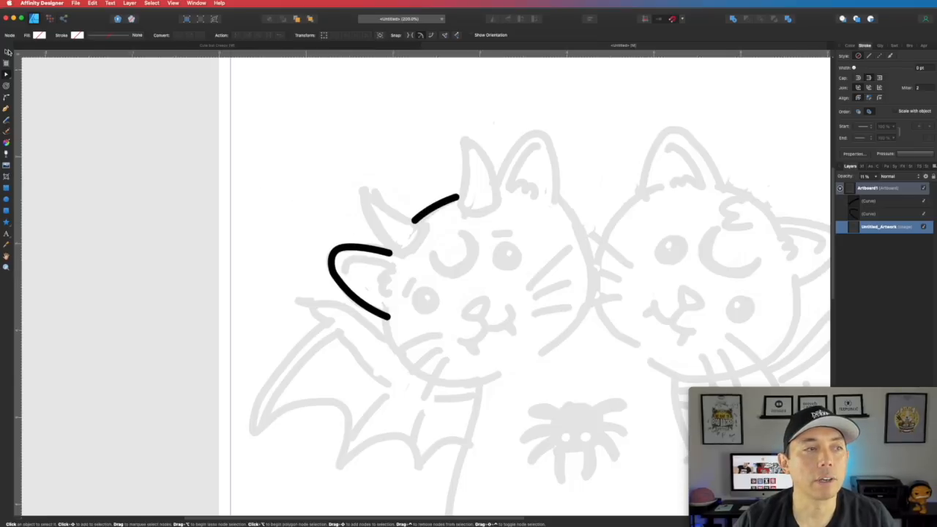
pyautogui.press('v')
pyautogui.click(366, 250)
pyautogui.moveTo(366, 251)
pyautogui.mouseDown()
pyautogui.moveTo(402, 212)
pyautogui.moveTo(370, 250)
pyautogui.mouseUp()
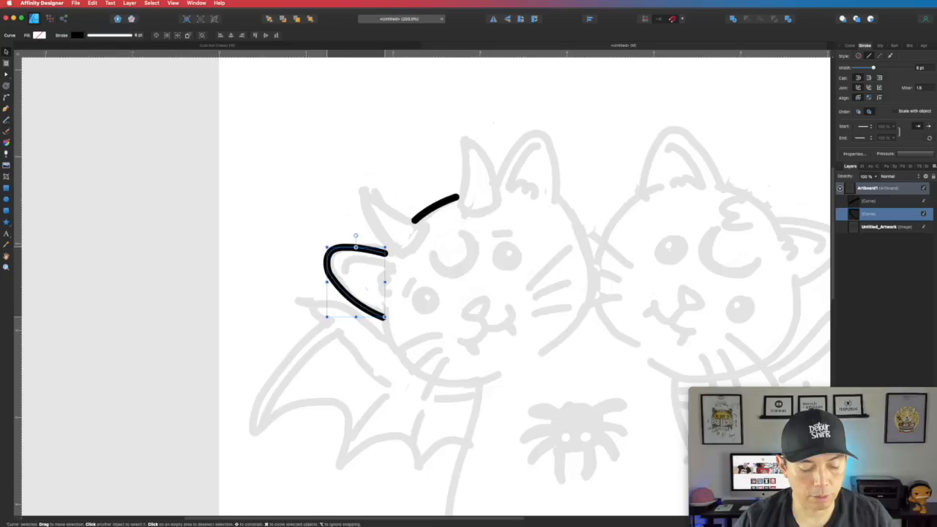
pyautogui.click(293, 180)
# - Draw a solid black circle with no outline over the left cat's eye and nudge it into place
pyautogui.click(6, 199)
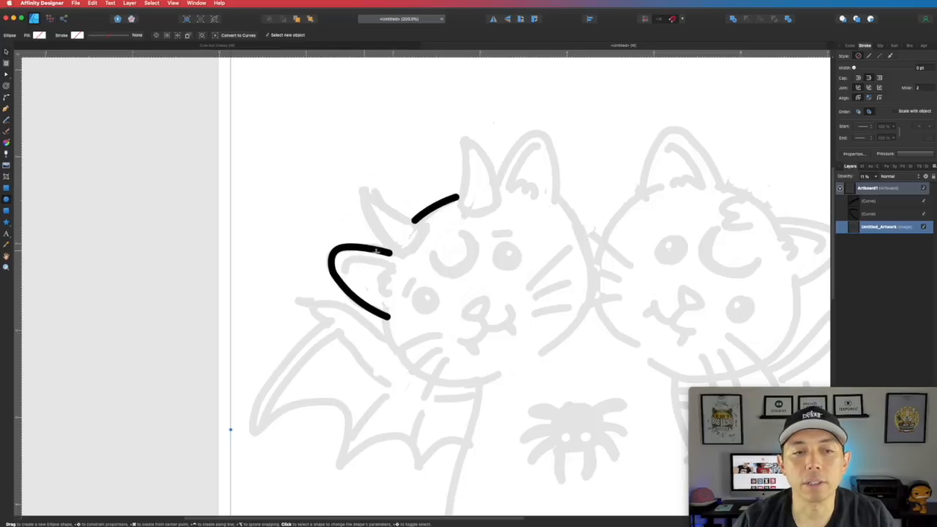
pyautogui.moveTo(415, 293); pyautogui.dragTo(438, 316)
pyautogui.click(849, 46)
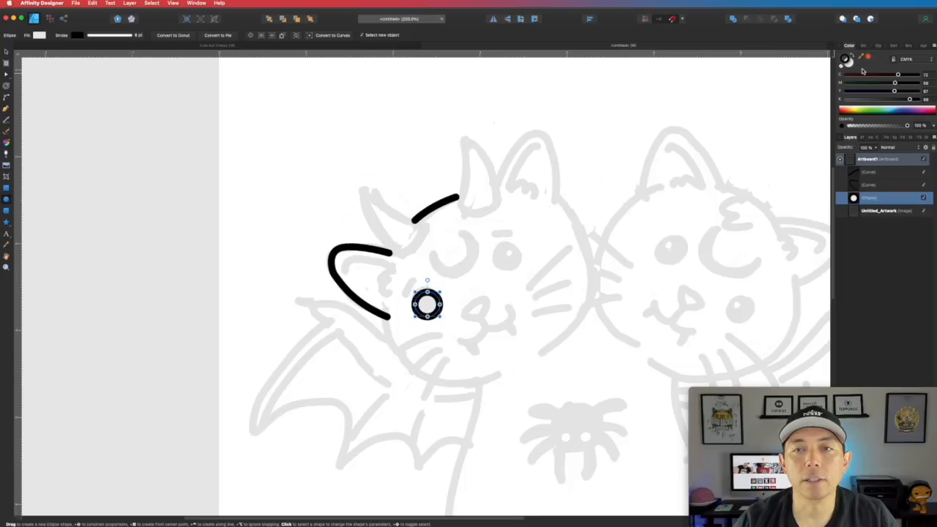
pyautogui.click(852, 57)
pyautogui.click(842, 67)
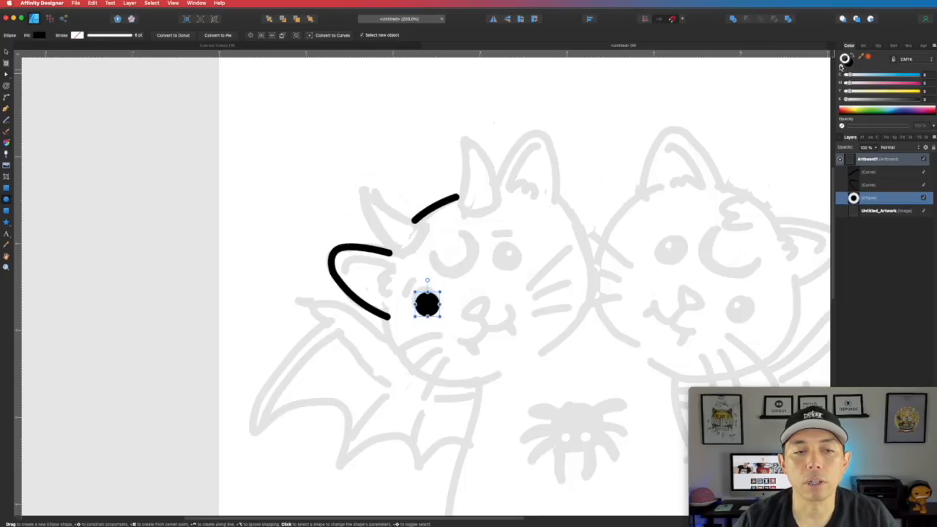
pyautogui.click(5, 52)
pyautogui.moveTo(427, 305); pyautogui.dragTo(441, 314)
pyautogui.click(320, 242)
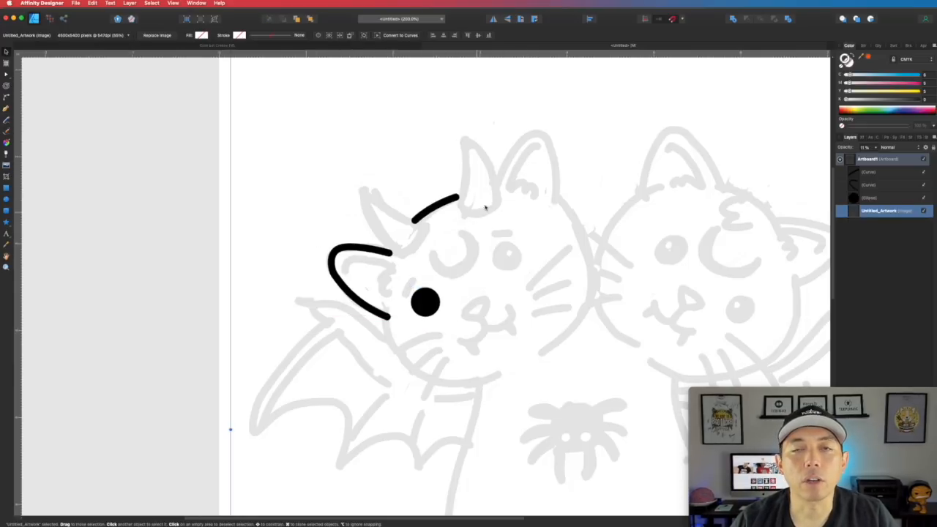
pyautogui.click(432, 212)
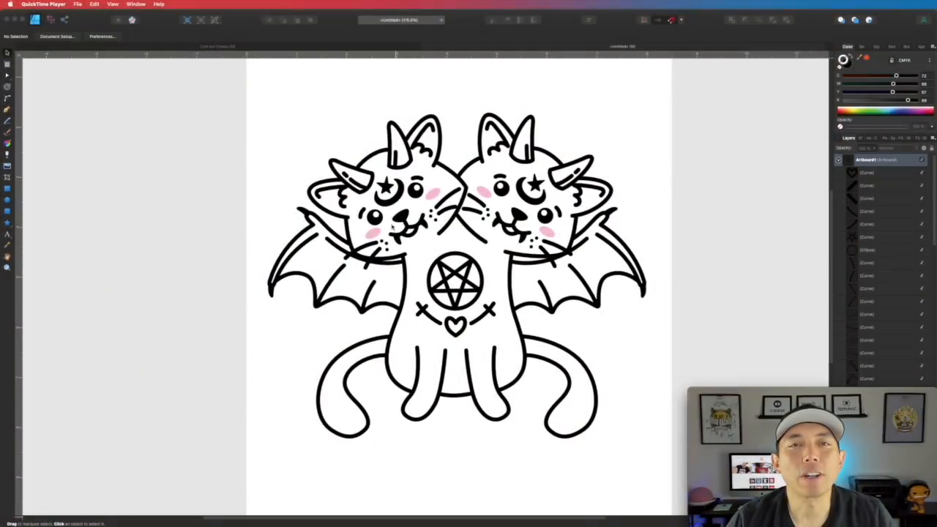
pyautogui.click(374, 154)
pyautogui.click(442, 166)
pyautogui.click(476, 161)
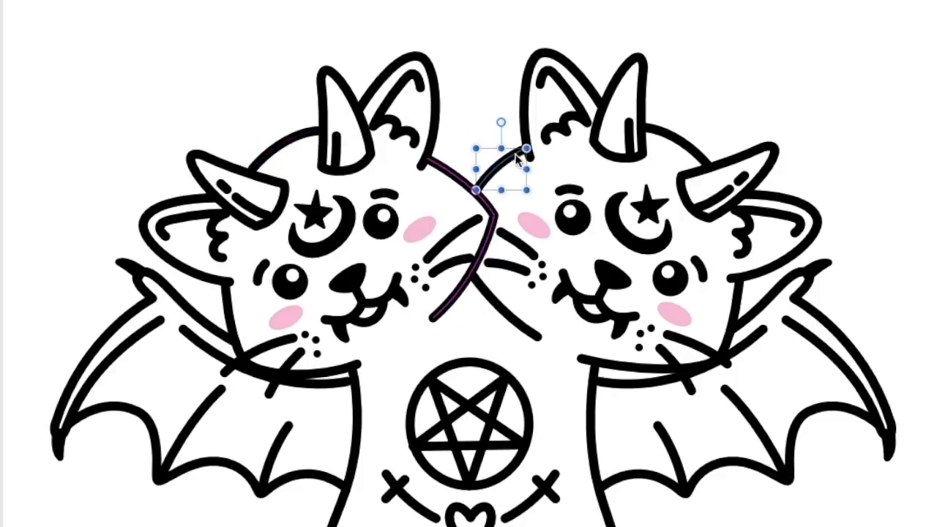
pyautogui.click(678, 139)
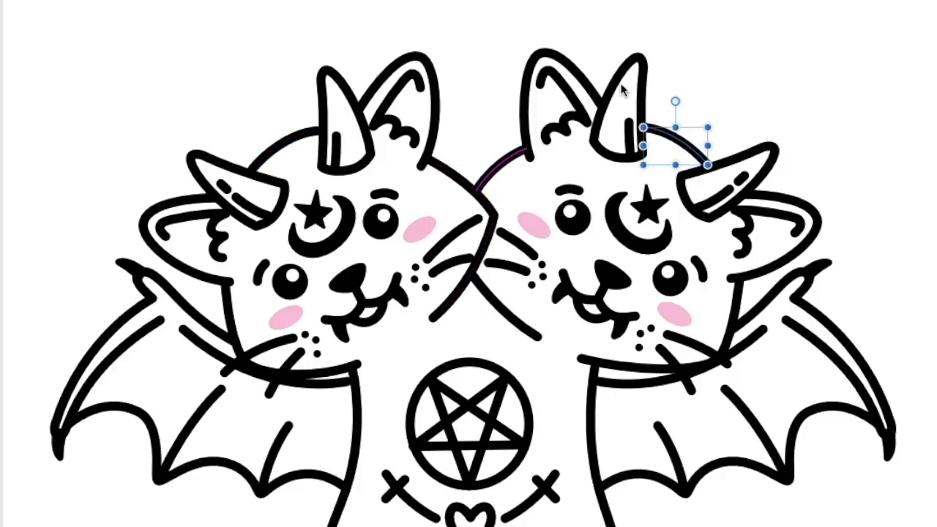
pyautogui.click(642, 84)
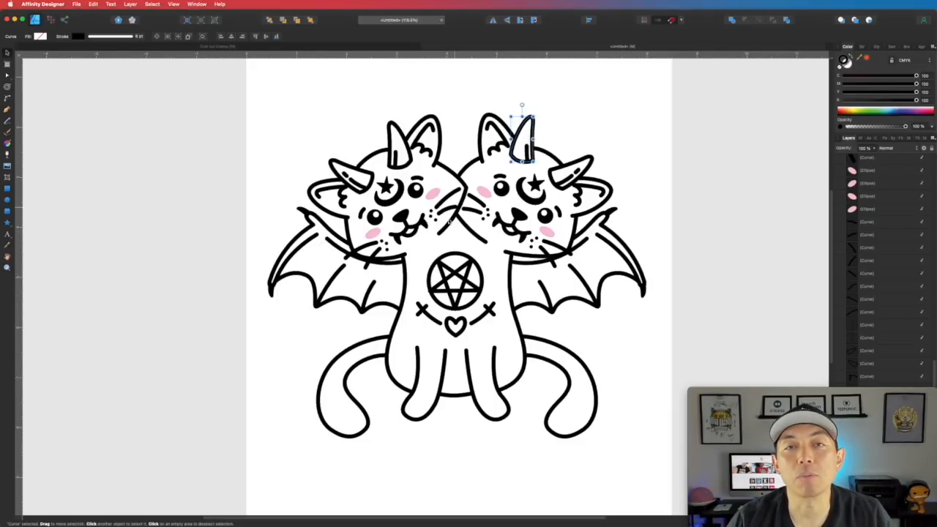
pyautogui.click(512, 189)
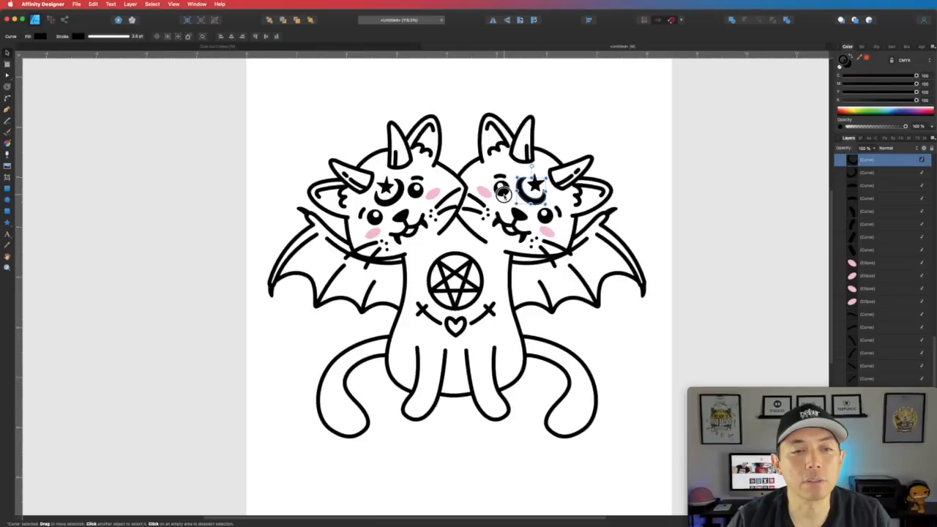
pyautogui.click(381, 277)
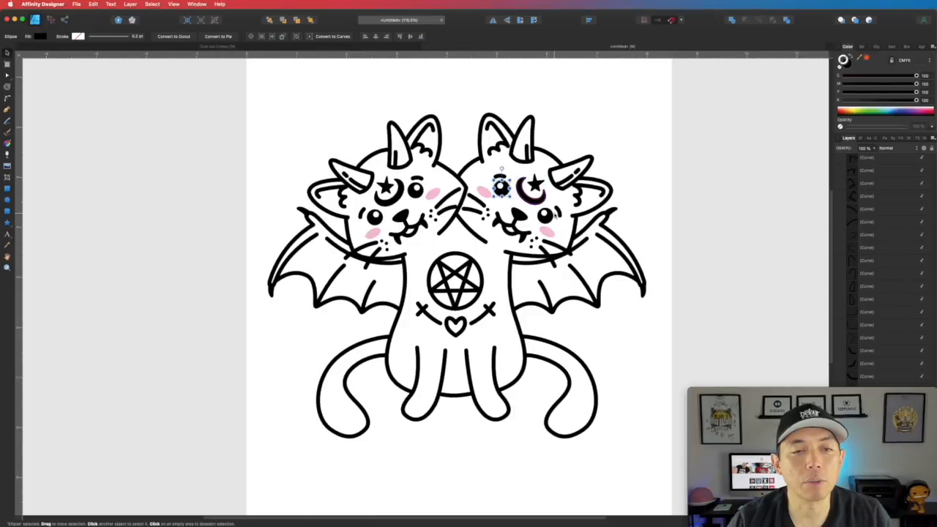
pyautogui.click(531, 194)
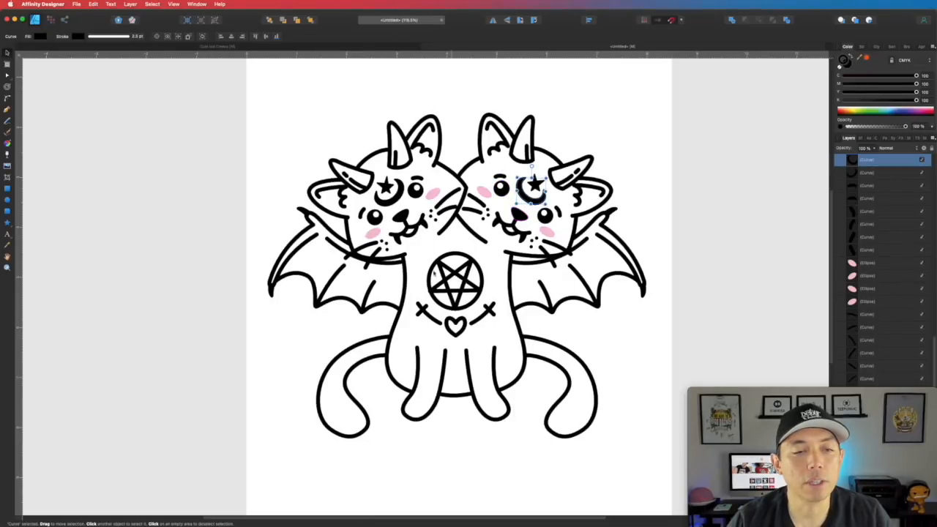
pyautogui.click(611, 135)
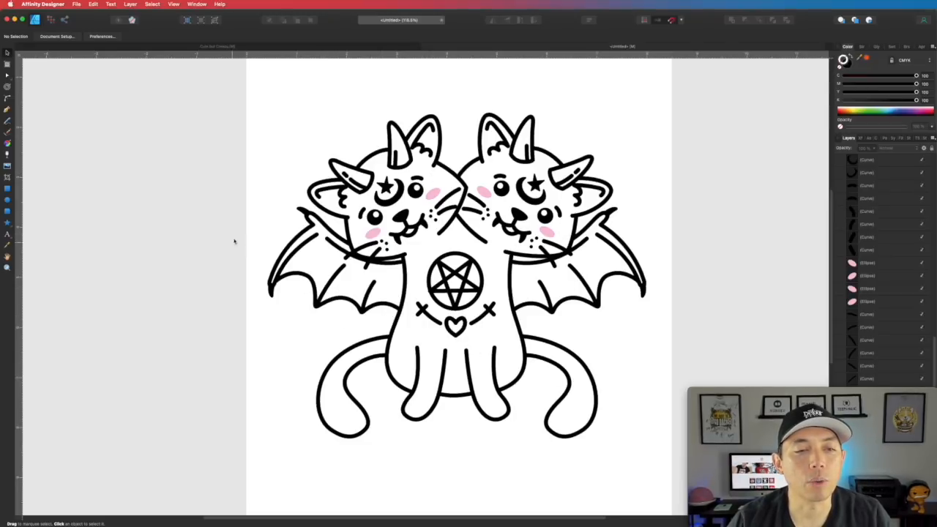
# - Draw a large black circle over the cats, send it behind the details, and shift it left
pyautogui.click(8, 201)
pyautogui.moveTo(324, 123); pyautogui.dragTo(636, 435)
pyautogui.click(268, 21)
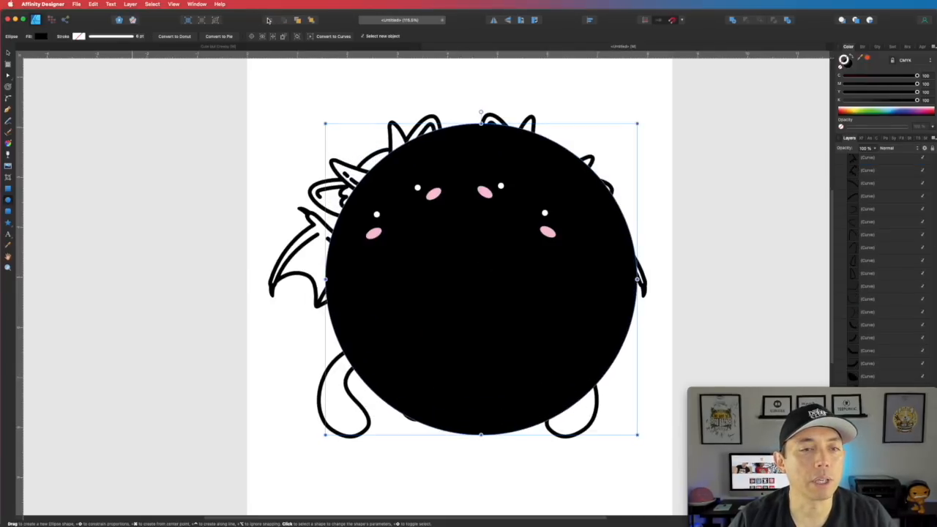
pyautogui.press('v')
pyautogui.moveTo(546, 183); pyautogui.dragTo(531, 178)
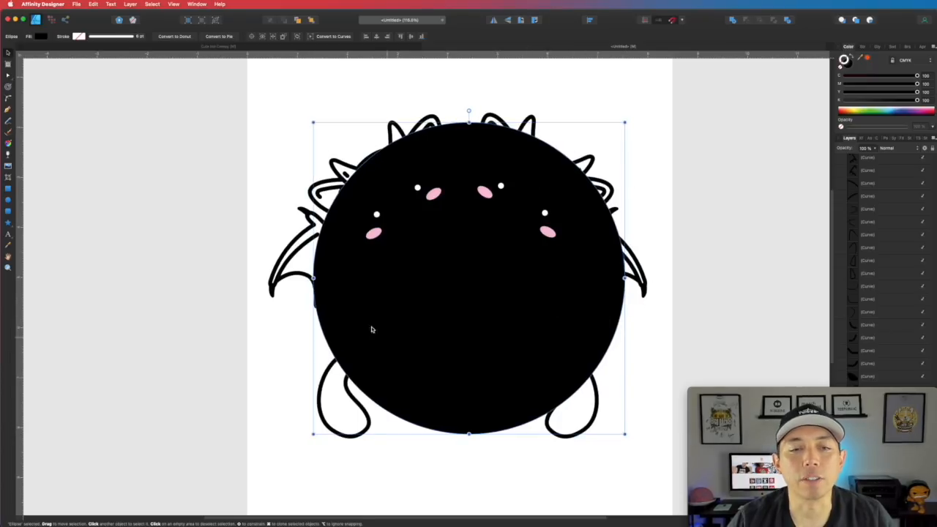
# - Delete the star, undo that, then delete the large black circle covering the cats
pyautogui.click(460, 291)
pyautogui.press('Delete')
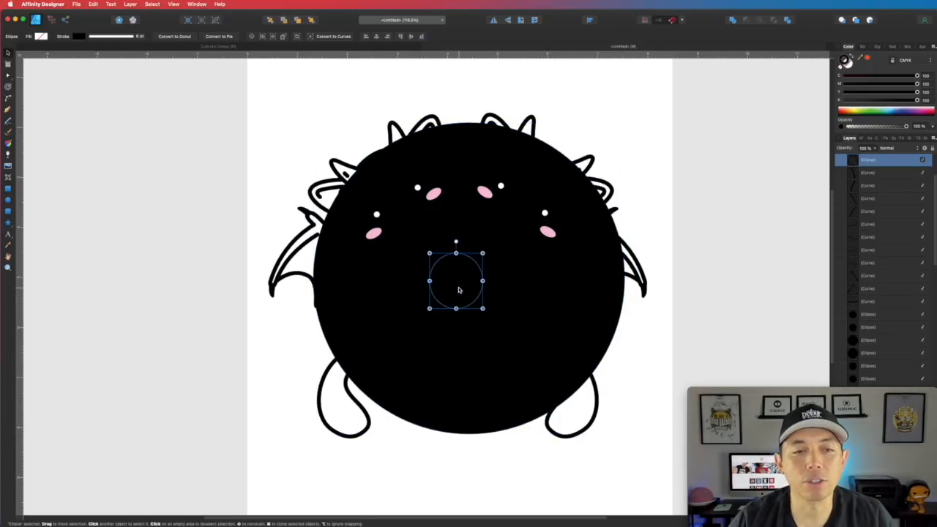
pyautogui.press('super+z')
pyautogui.click(591, 314)
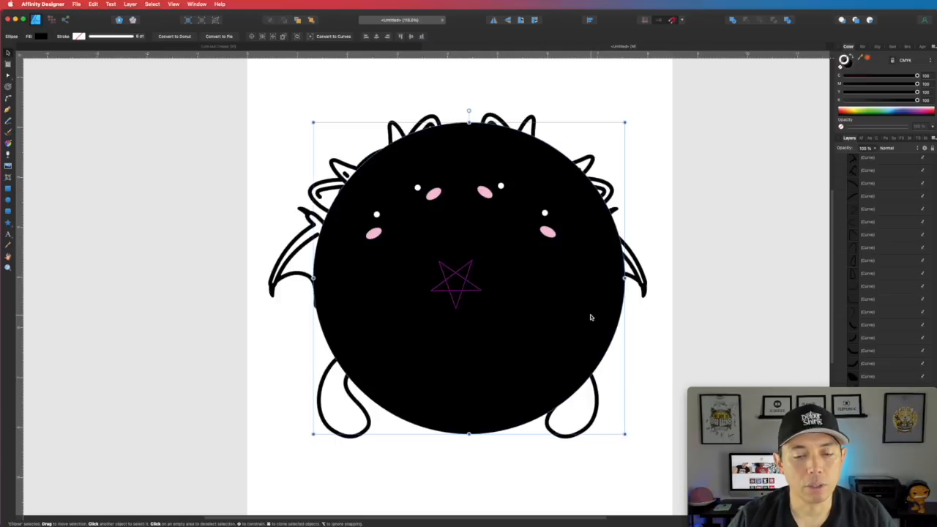
pyautogui.press('Delete')
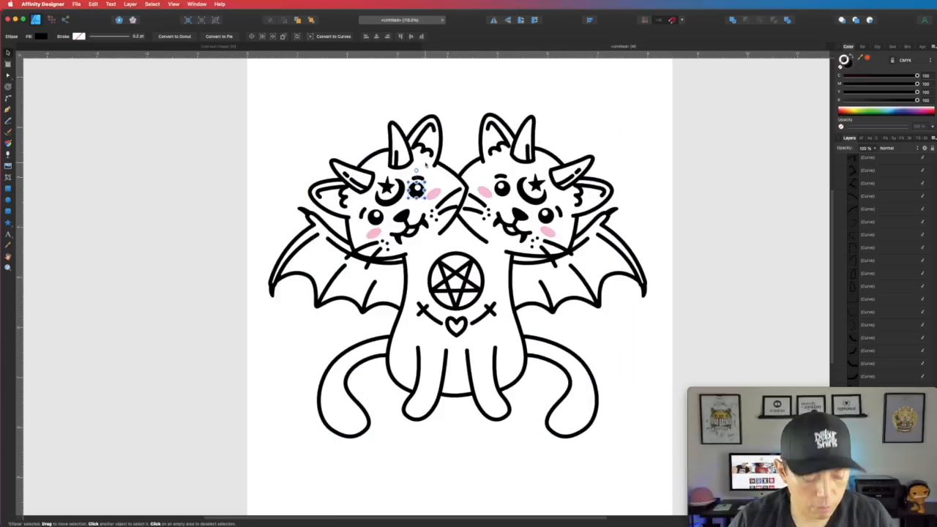
pyautogui.press('super')
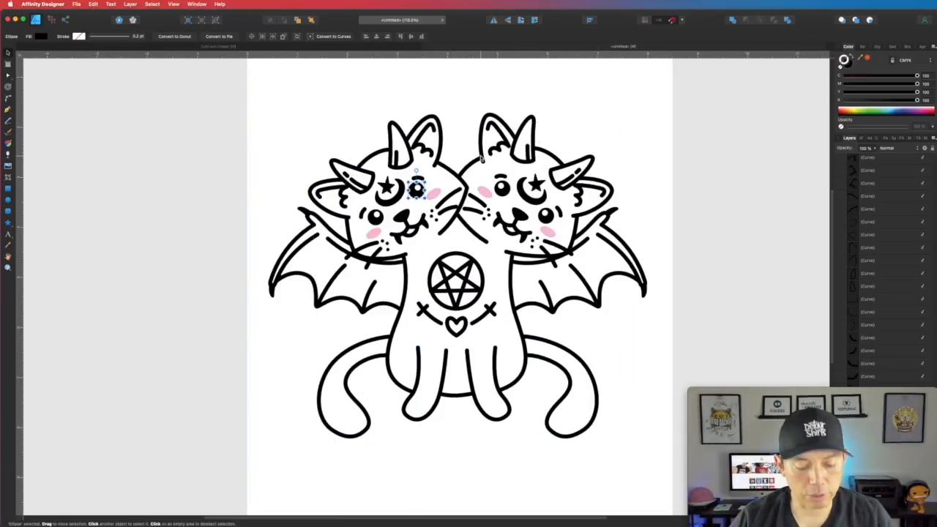
pyautogui.scroll(1, 479, 156)
# - Trace a new curved path along the right cat's ear and horn outline
pyautogui.moveTo(468, 178); pyautogui.dragTo(474, 227)
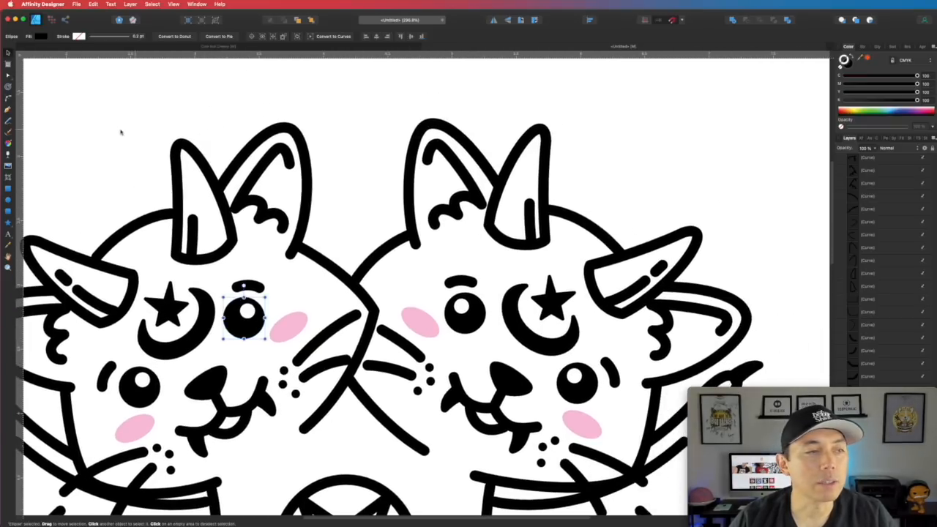
pyautogui.click(7, 109)
pyautogui.click(430, 122)
pyautogui.moveTo(474, 150); pyautogui.dragTo(498, 183)
pyautogui.click(498, 184)
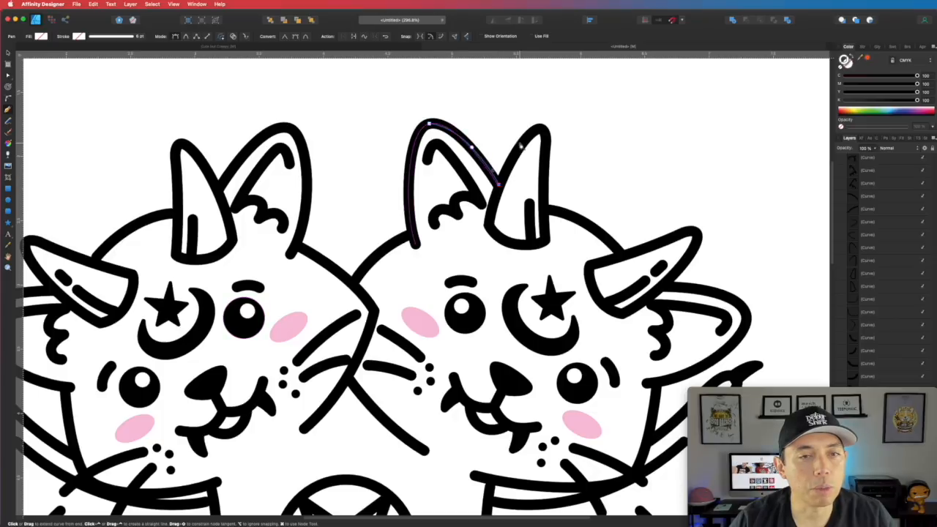
pyautogui.moveTo(547, 133); pyautogui.dragTo(547, 161)
pyautogui.click(545, 207)
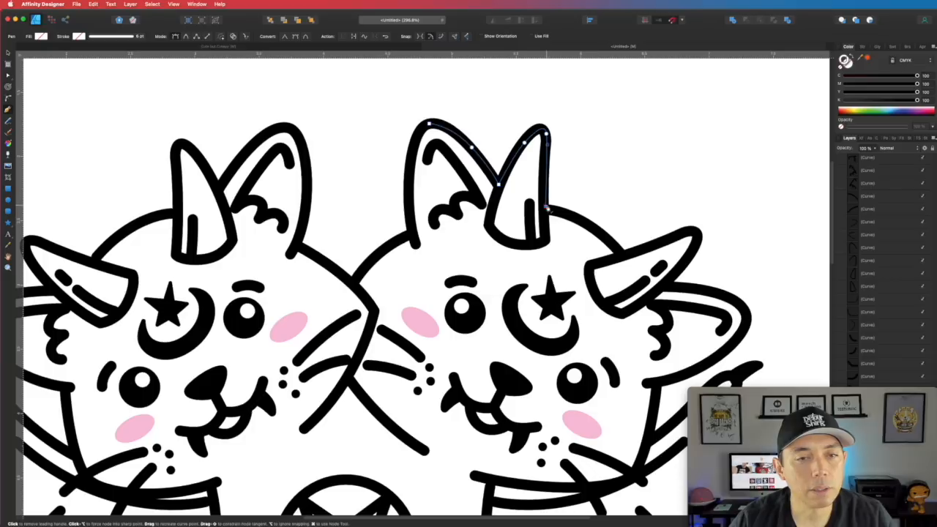
pyautogui.moveTo(590, 226); pyautogui.dragTo(603, 238)
pyautogui.click(622, 258)
pyautogui.moveTo(667, 243); pyautogui.dragTo(679, 239)
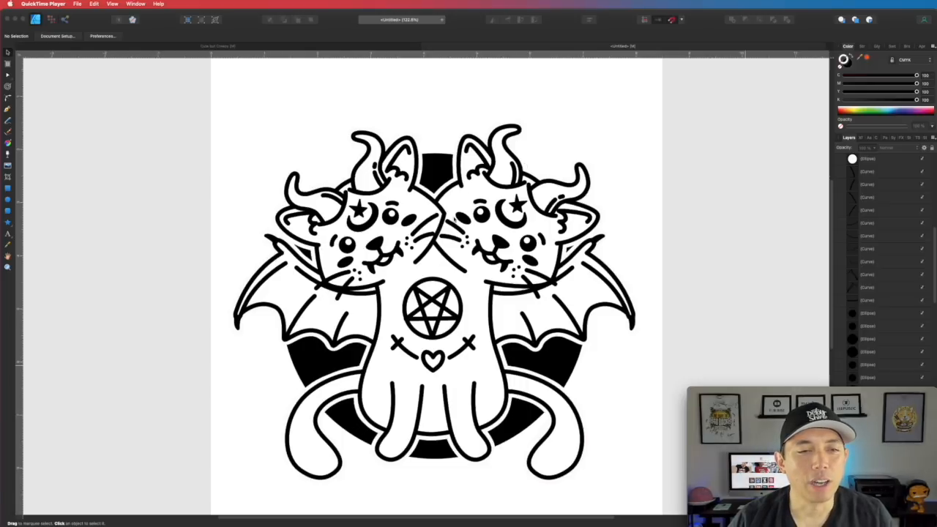
# - Nudge the cat artwork into place and centre the black circle behind the cats
pyautogui.click(454, 196)
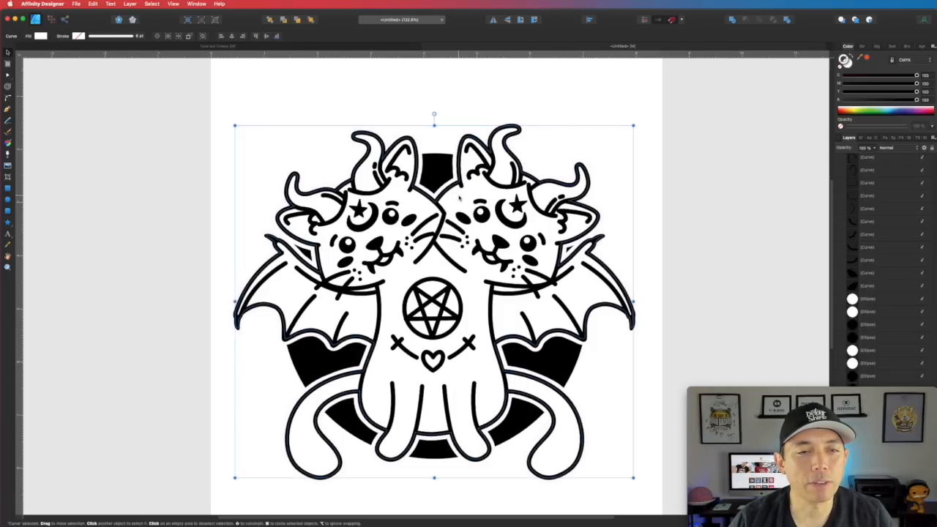
pyautogui.moveTo(458, 188)
pyautogui.mouseDown()
pyautogui.moveTo(534, 171)
pyautogui.moveTo(550, 146)
pyautogui.moveTo(494, 154)
pyautogui.moveTo(353, 228)
pyautogui.moveTo(405, 196)
pyautogui.moveTo(459, 195)
pyautogui.mouseUp()
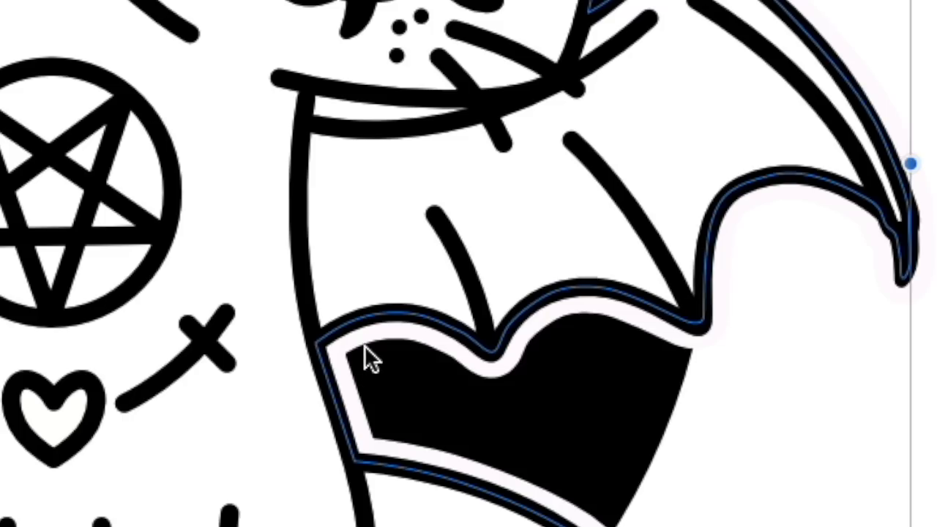
pyautogui.click(617, 454)
pyautogui.moveTo(615, 453)
pyautogui.mouseDown()
pyautogui.moveTo(846, 500)
pyautogui.moveTo(524, 520)
pyautogui.moveTo(315, 330)
pyautogui.moveTo(621, 435)
pyautogui.mouseUp()
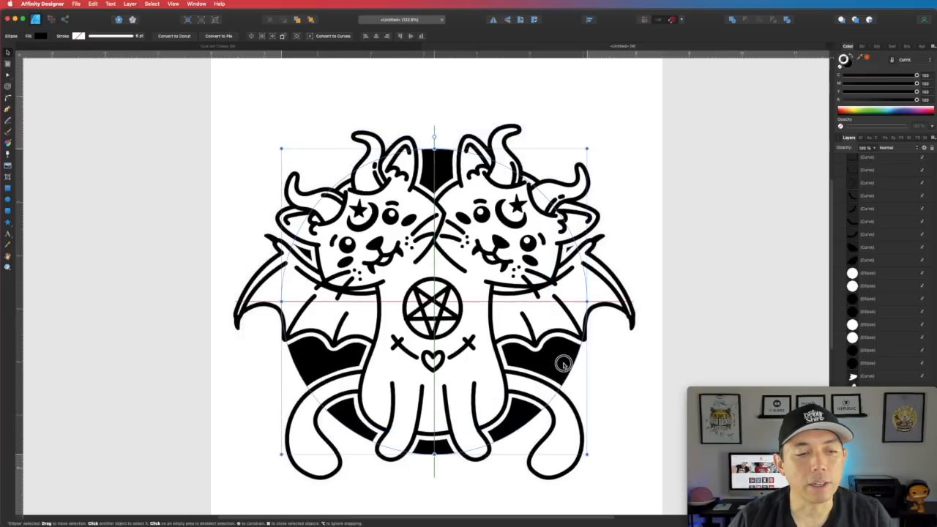
pyautogui.moveTo(563, 364); pyautogui.dragTo(563, 365)
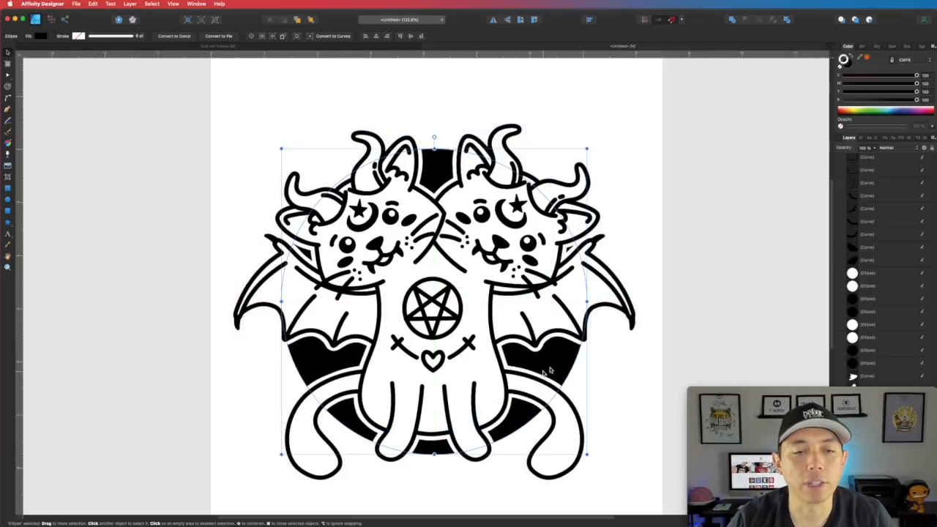
pyautogui.click(566, 339)
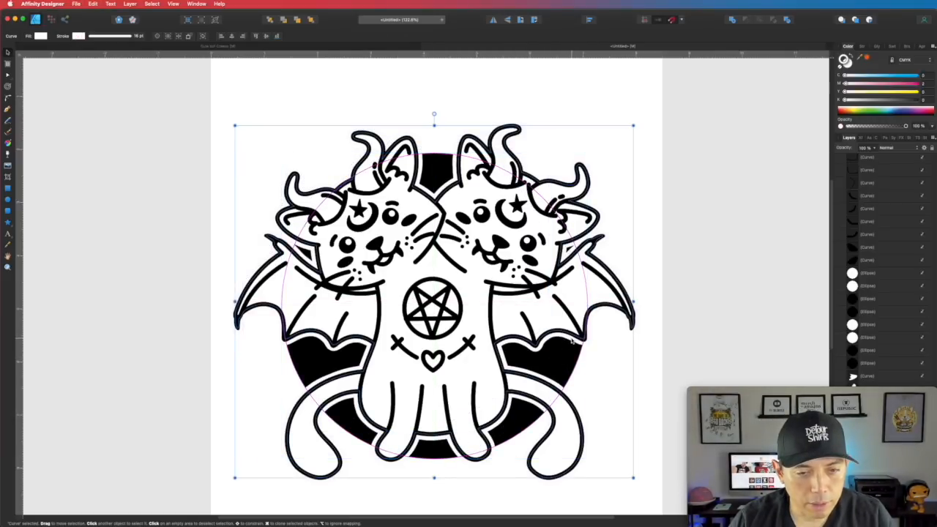
pyautogui.click(640, 167)
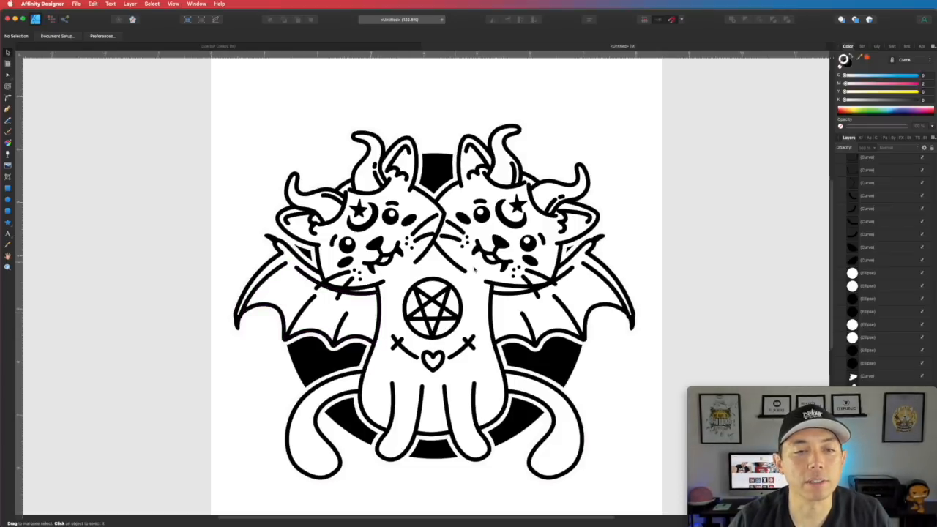
pyautogui.click(504, 167)
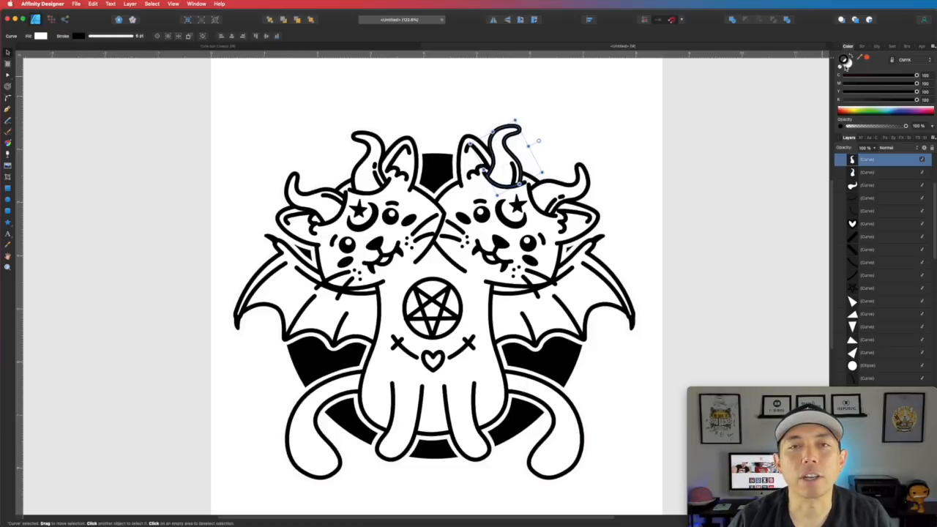
# - Tint both of the right cat's horns pink with the Magenta slider
pyautogui.click(846, 62)
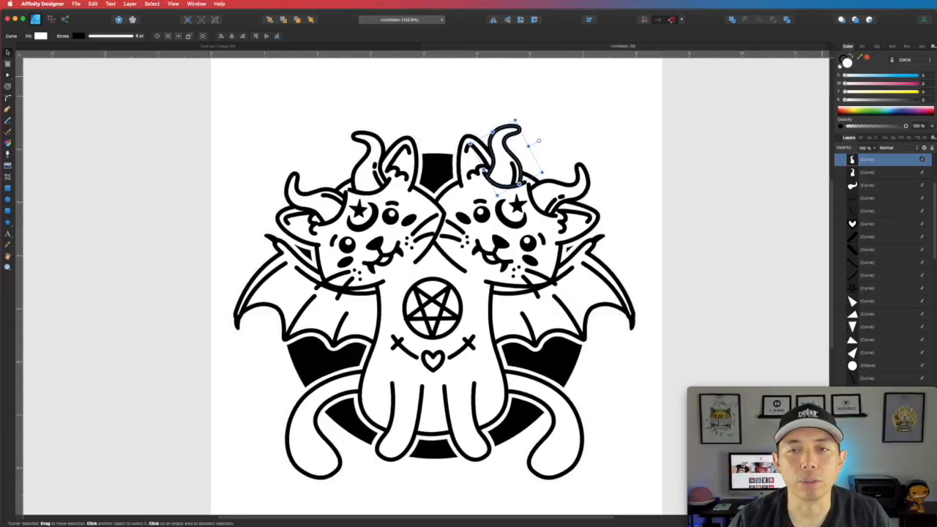
pyautogui.moveTo(846, 83); pyautogui.dragTo(897, 83)
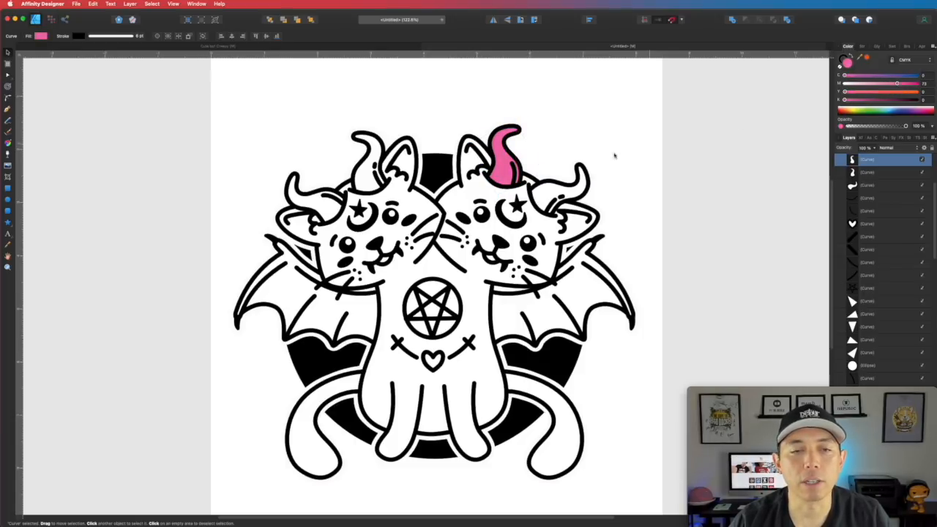
pyautogui.click(550, 188)
pyautogui.moveTo(844, 83); pyautogui.dragTo(905, 85)
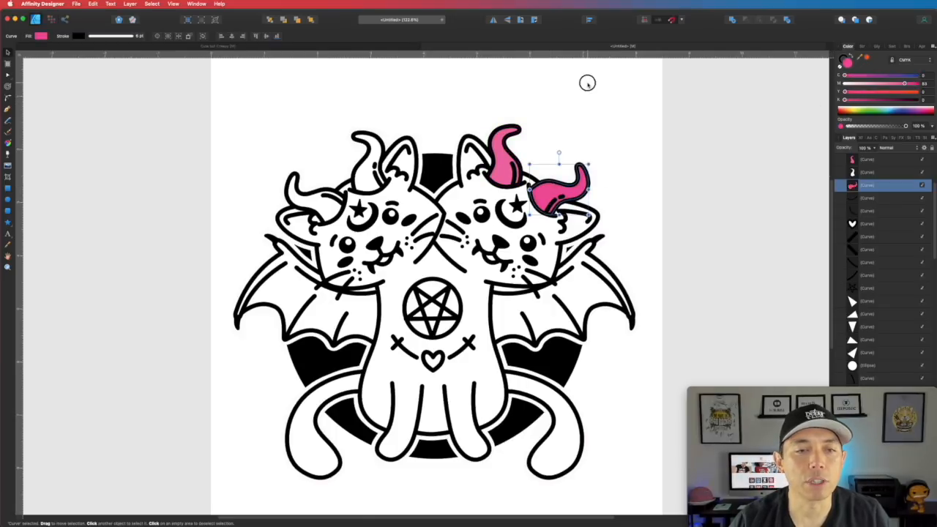
# - Select both cheek blush marks and make them magenta
pyautogui.click(462, 216)
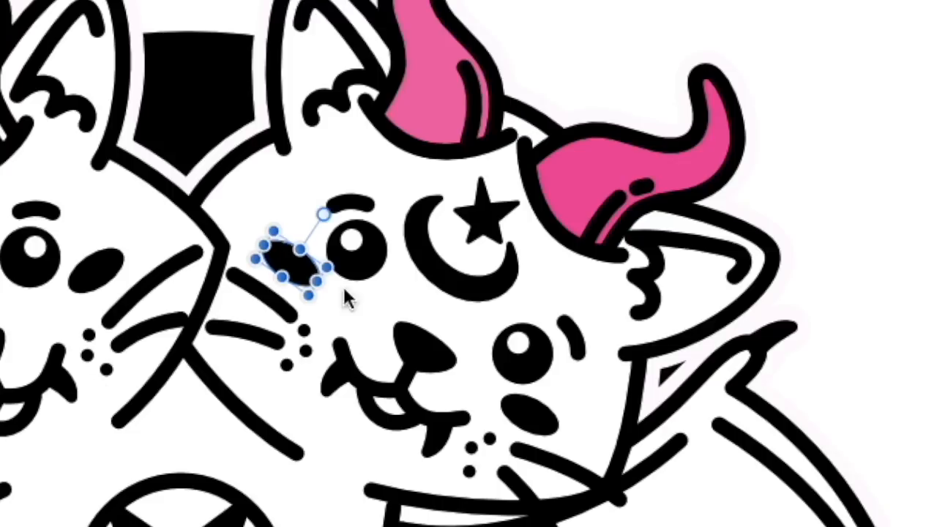
pyautogui.keyDown('shift'); pyautogui.click(521, 408); pyautogui.keyUp('shift')
pyautogui.moveTo(844, 84)
pyautogui.mouseDown()
pyautogui.moveTo(917, 84)
pyautogui.moveTo(845, 100)
pyautogui.mouseUp()
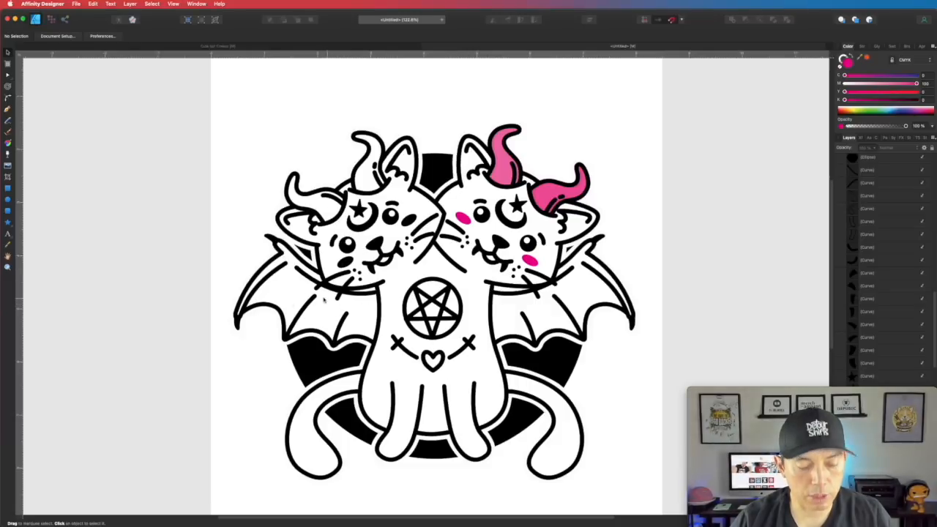
pyautogui.scroll(5, 300, 303)
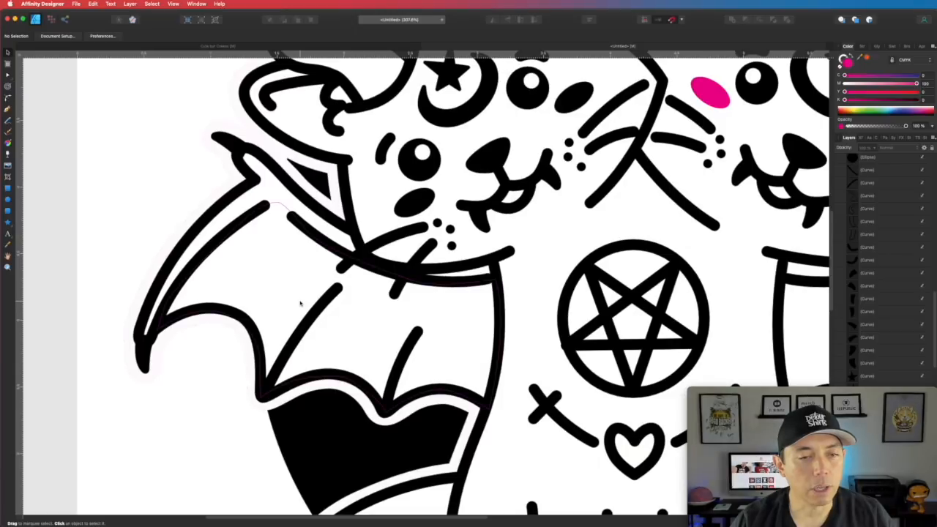
# - Trace a closed path around the left cat's bat wing outline
pyautogui.press('p')
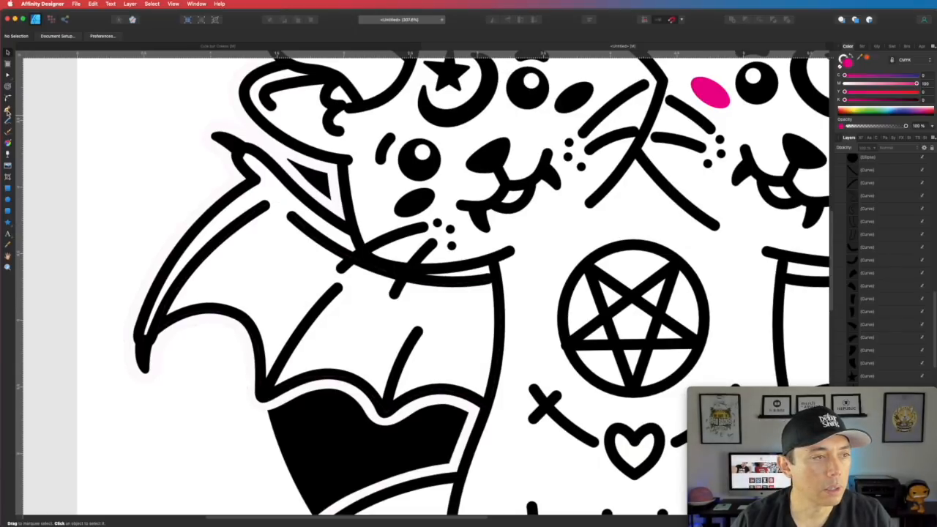
pyautogui.click(489, 276)
pyautogui.moveTo(396, 276); pyautogui.dragTo(370, 265)
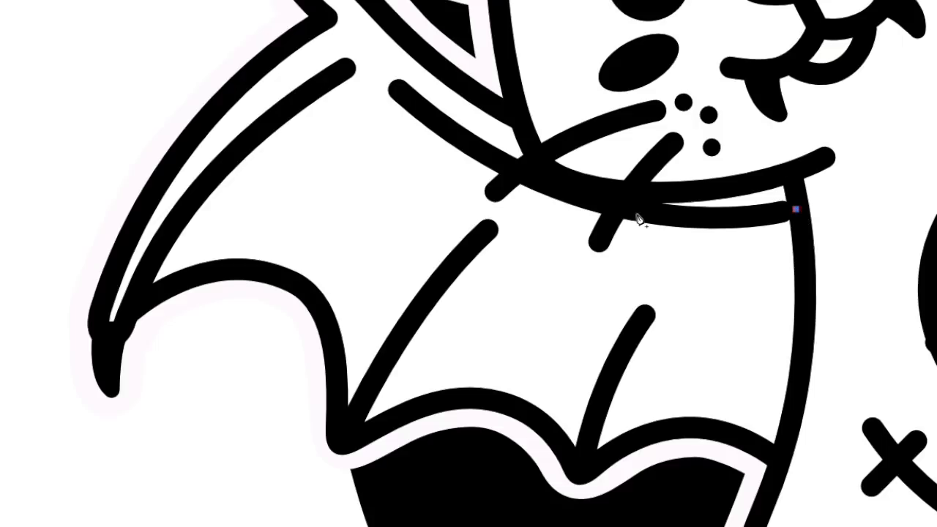
pyautogui.moveTo(557, 192); pyautogui.dragTo(526, 183)
pyautogui.moveTo(422, 113); pyautogui.dragTo(394, 89)
pyautogui.moveTo(341, 73); pyautogui.dragTo(315, 89)
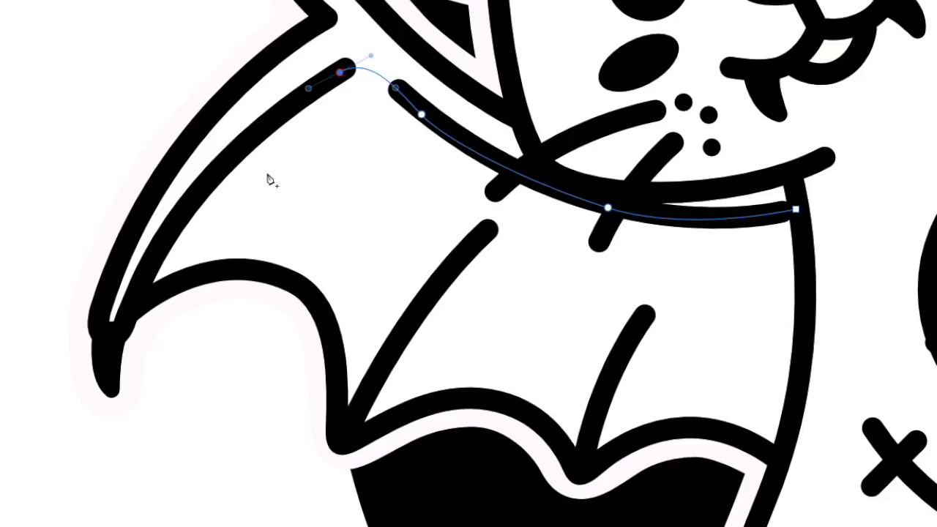
pyautogui.moveTo(192, 198); pyautogui.dragTo(167, 230)
pyautogui.click(129, 308)
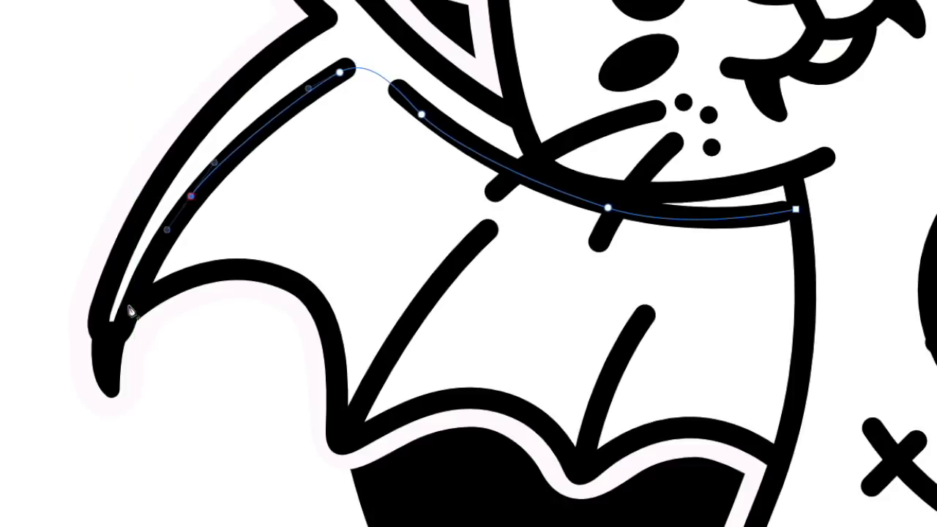
pyautogui.moveTo(275, 274); pyautogui.dragTo(320, 297)
pyautogui.moveTo(337, 414); pyautogui.dragTo(337, 443)
pyautogui.moveTo(490, 403); pyautogui.dragTo(543, 425)
pyautogui.moveTo(581, 475); pyautogui.dragTo(593, 475)
pyautogui.moveTo(683, 423); pyautogui.dragTo(715, 432)
pyautogui.click(769, 457)
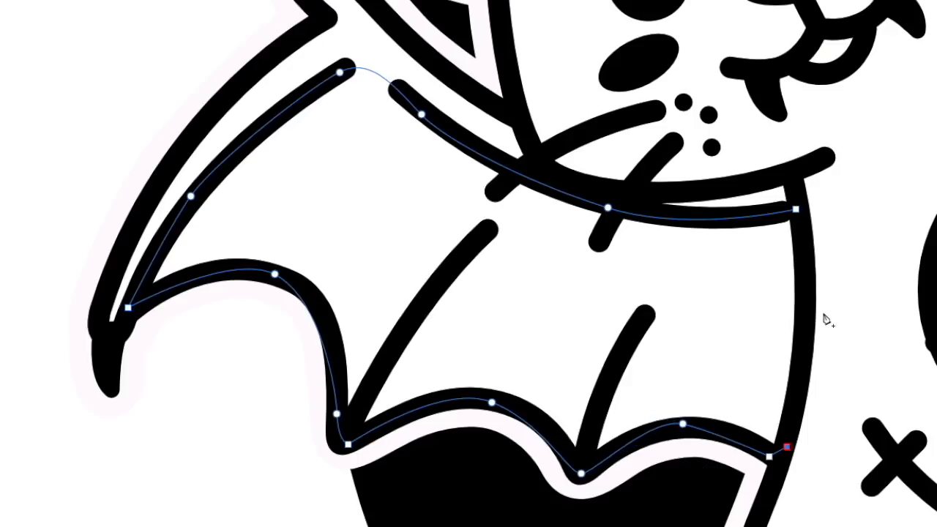
pyautogui.click(797, 211)
pyautogui.moveTo(797, 212); pyautogui.dragTo(763, 155)
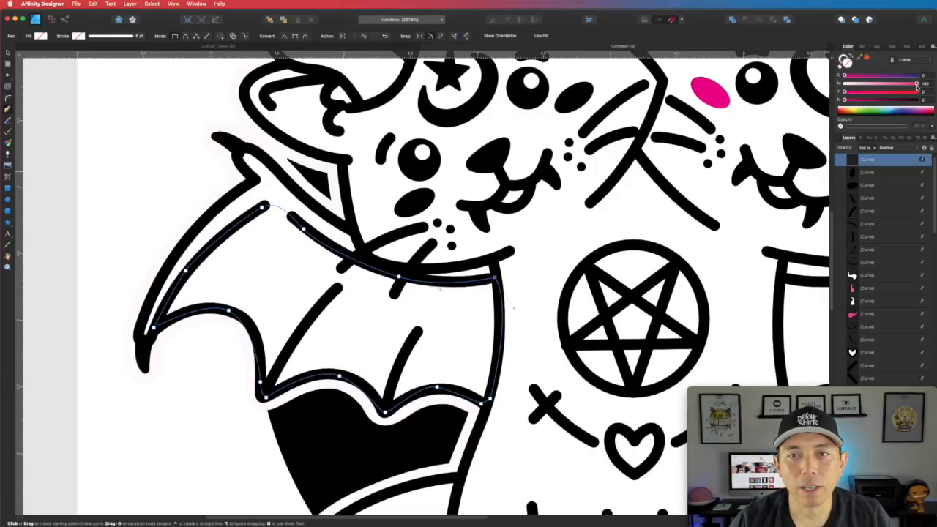
# - Fill the wing shape magenta, then cut it and paste it back in front
pyautogui.click(916, 85)
pyautogui.click(7, 52)
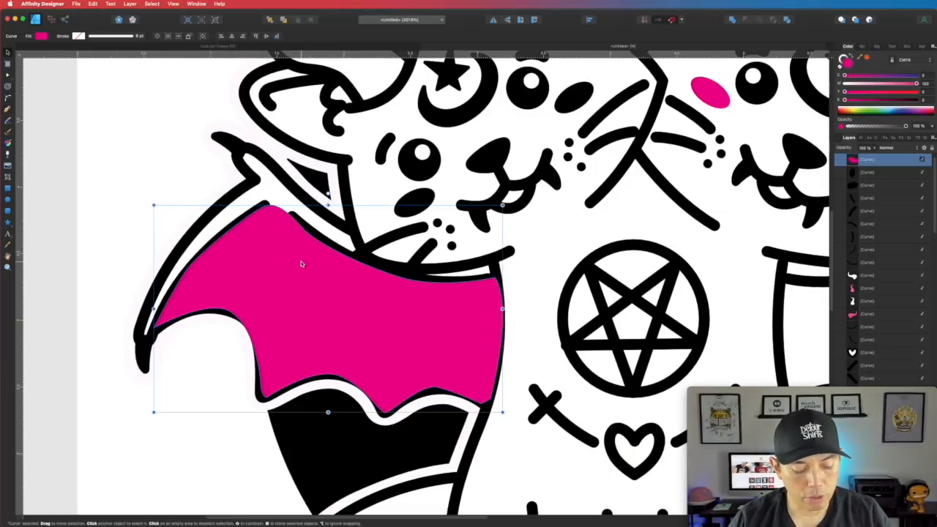
pyautogui.press('super+x')
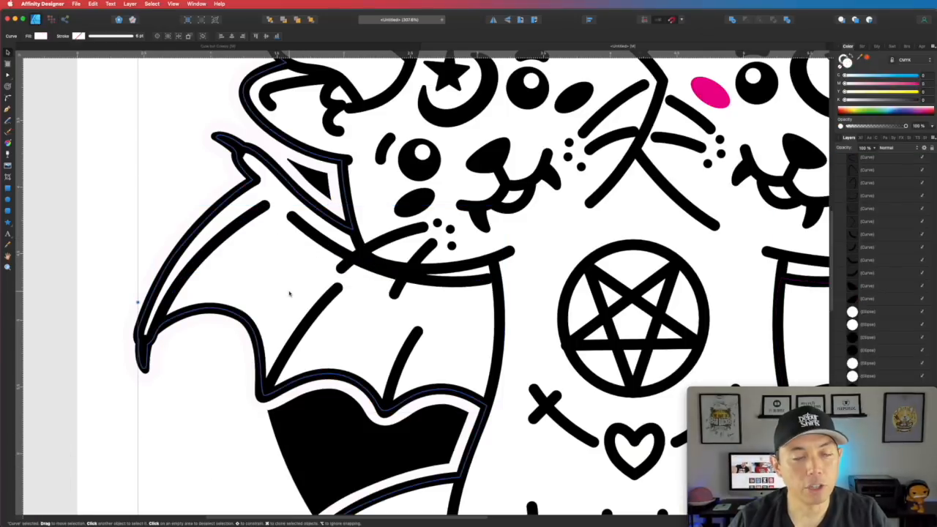
pyautogui.press('super+v')
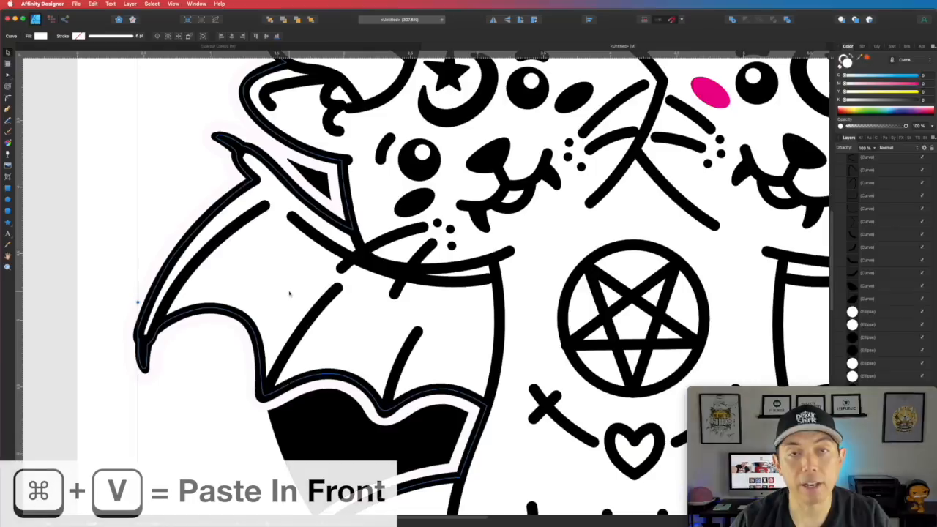
pyautogui.press('super+v')
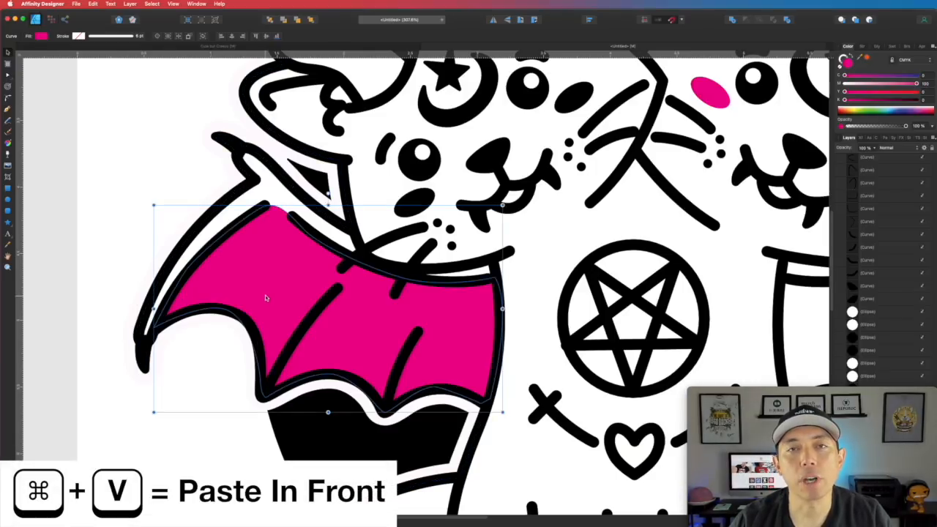
pyautogui.click(270, 189)
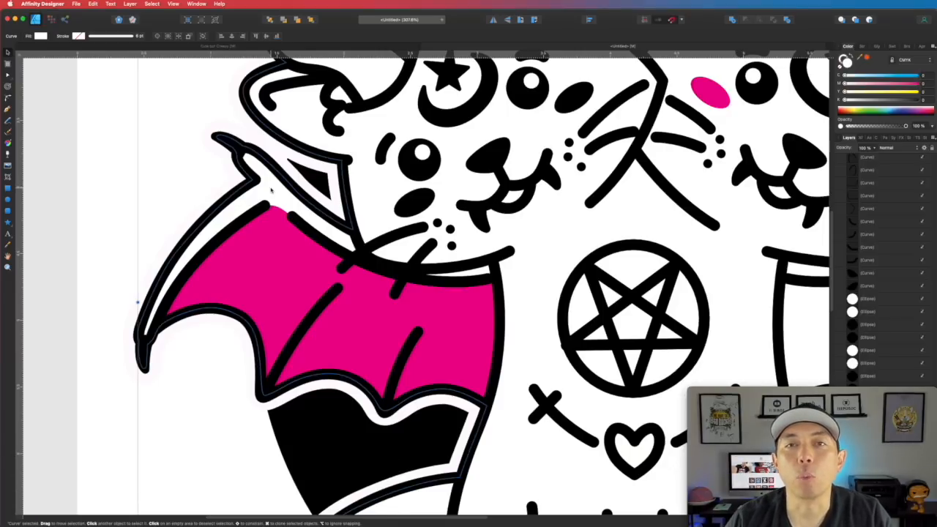
# - Check stacking by selecting the wing's rib lines, collar curve, fill and backing shape, then zoom out
pyautogui.click(333, 298)
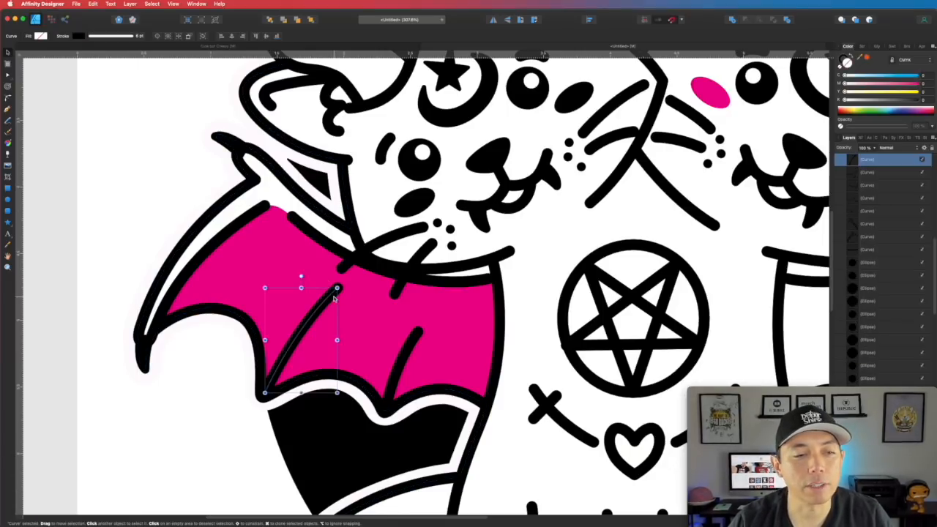
pyautogui.click(414, 341)
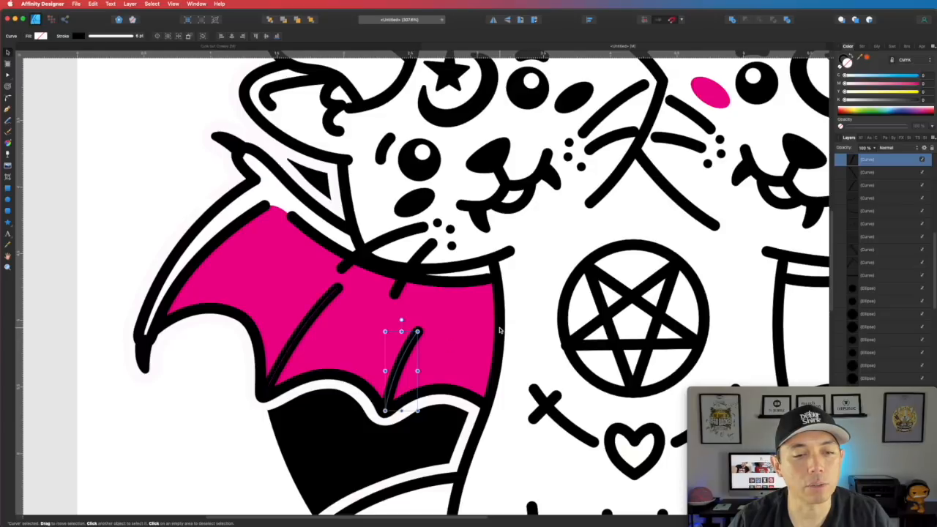
pyautogui.click(479, 278)
pyautogui.click(242, 258)
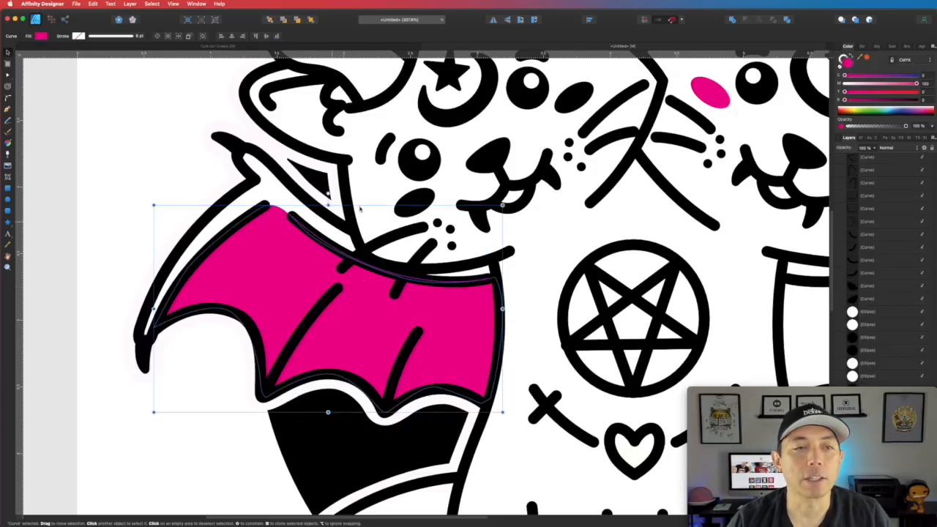
pyautogui.scroll(1, 456, 183)
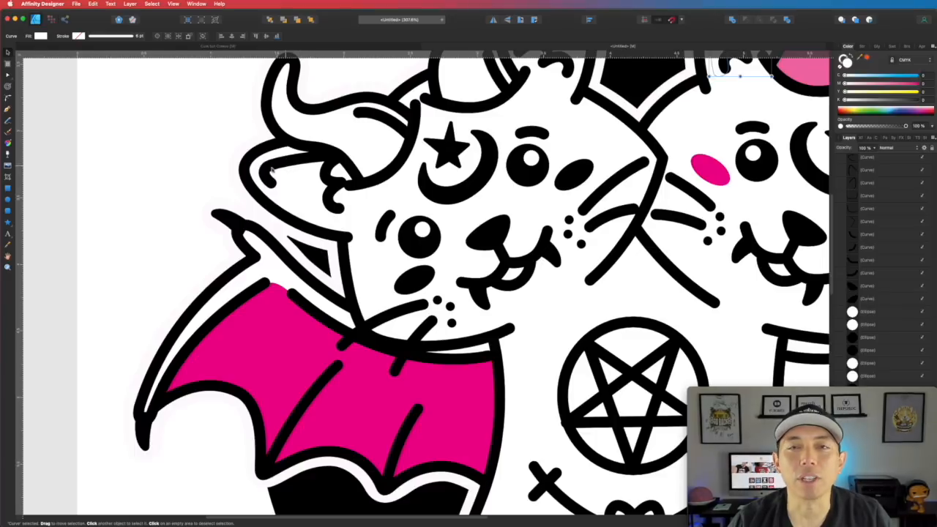
pyautogui.click(293, 180)
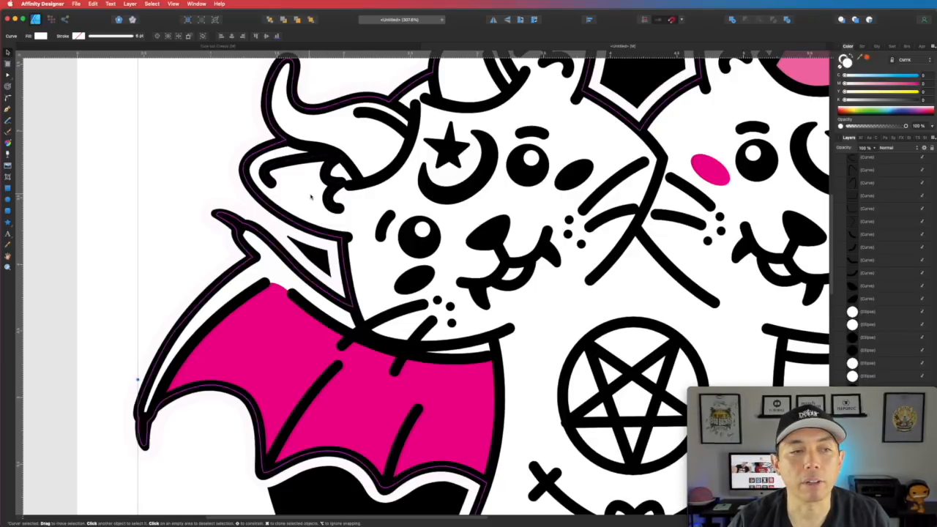
pyautogui.scroll(-2, 436, 254)
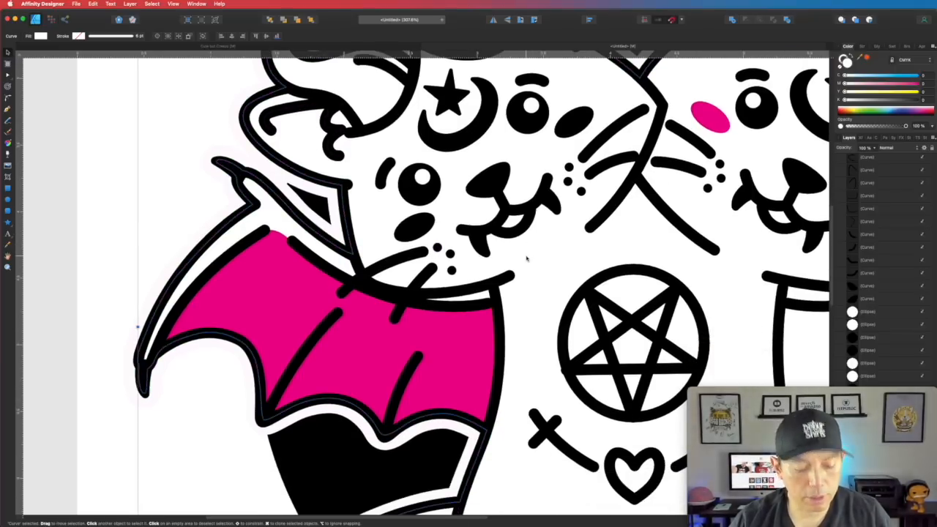
pyautogui.scroll(-1, 527, 258)
pyautogui.scroll(-5, 527, 258)
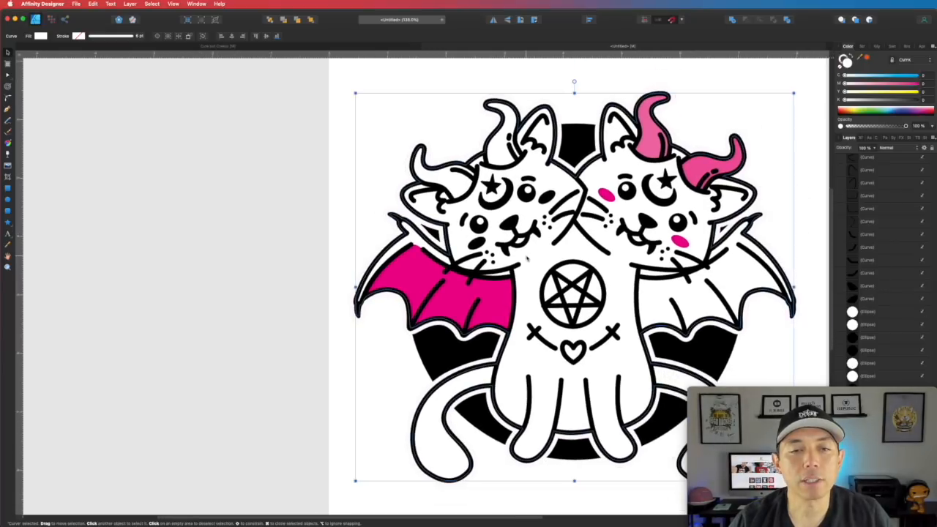
# - Scroll the view right across the artwork
pyautogui.hscroll(3, 574, 240)
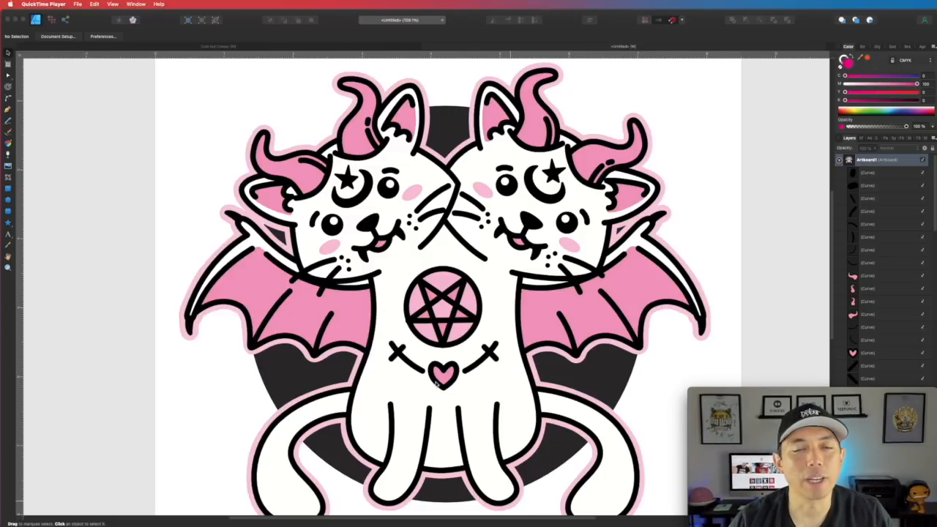
# - Zoom in closely on the junction of the left tail and body
pyautogui.click(293, 383)
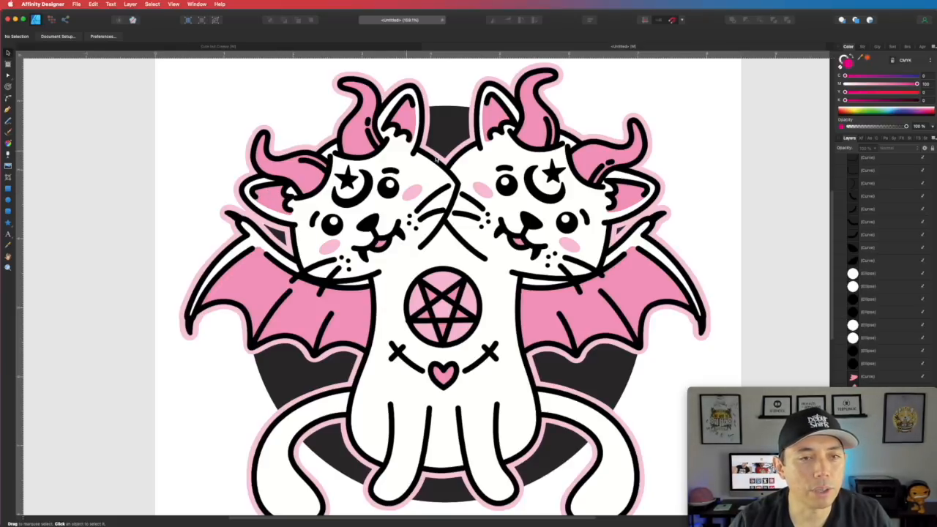
pyautogui.scroll(-3, 368, 375)
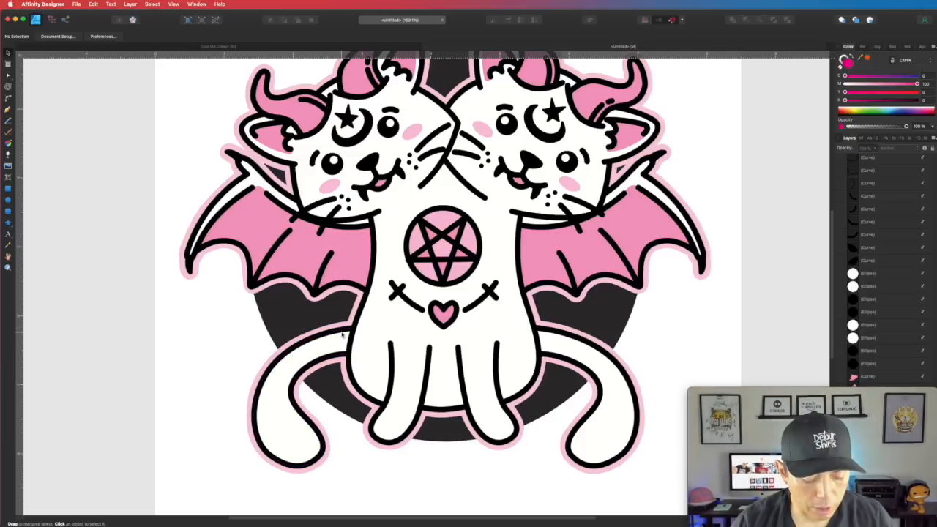
pyautogui.scroll(5, 341, 334)
pyautogui.scroll(1, 341, 334)
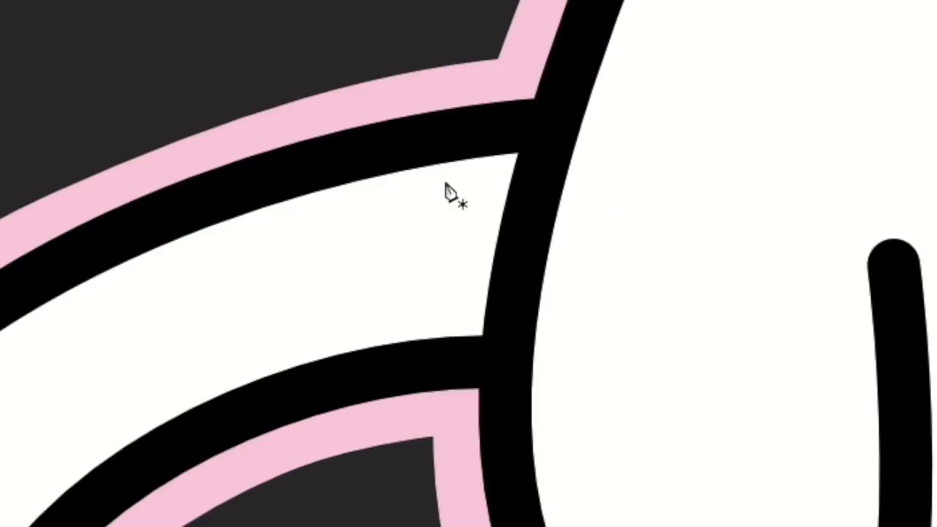
# - Draw a closed Pen shape across the tail gap and fill it grey (K 36)
pyautogui.click(458, 146)
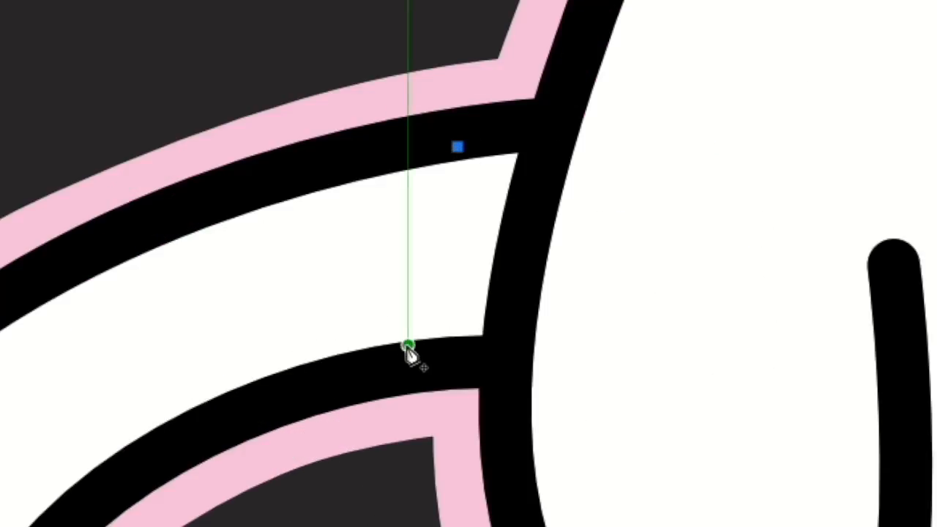
pyautogui.moveTo(407, 349); pyautogui.dragTo(408, 442)
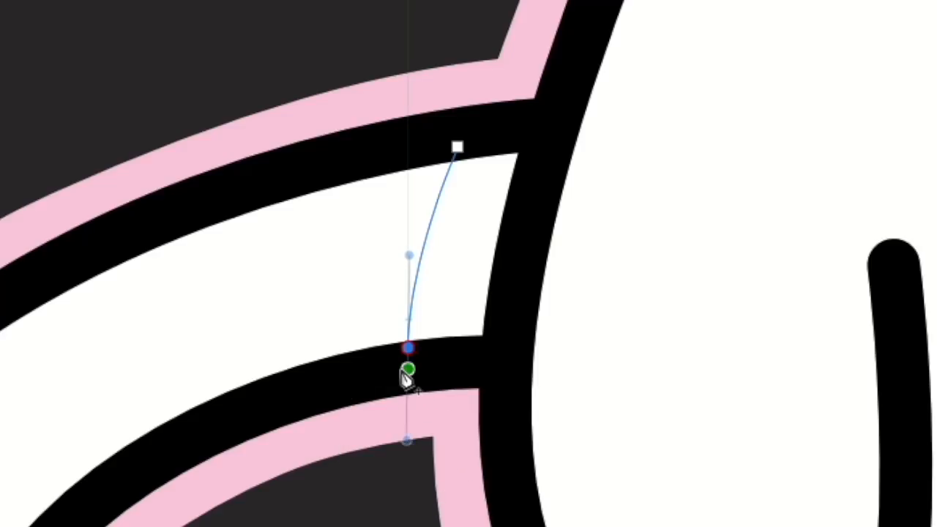
pyautogui.click(408, 348)
pyautogui.click(498, 355)
pyautogui.moveTo(536, 199); pyautogui.dragTo(548, 160)
pyautogui.click(548, 125)
pyautogui.moveTo(457, 151); pyautogui.dragTo(398, 163)
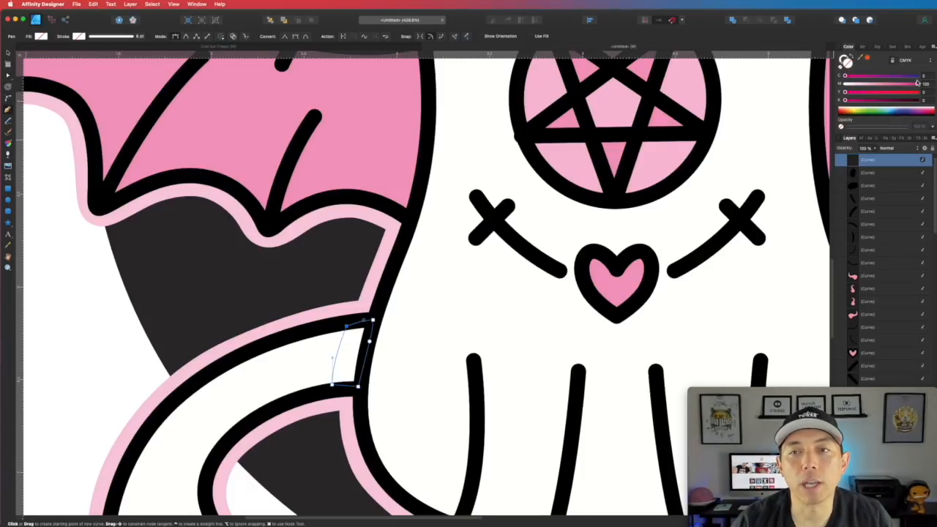
pyautogui.moveTo(918, 84); pyautogui.dragTo(816, 87)
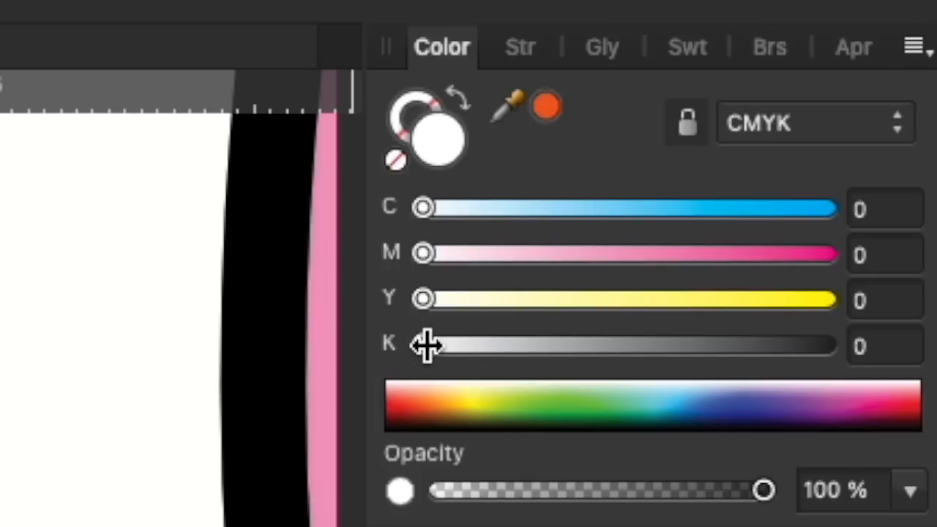
pyautogui.moveTo(427, 346); pyautogui.dragTo(551, 345)
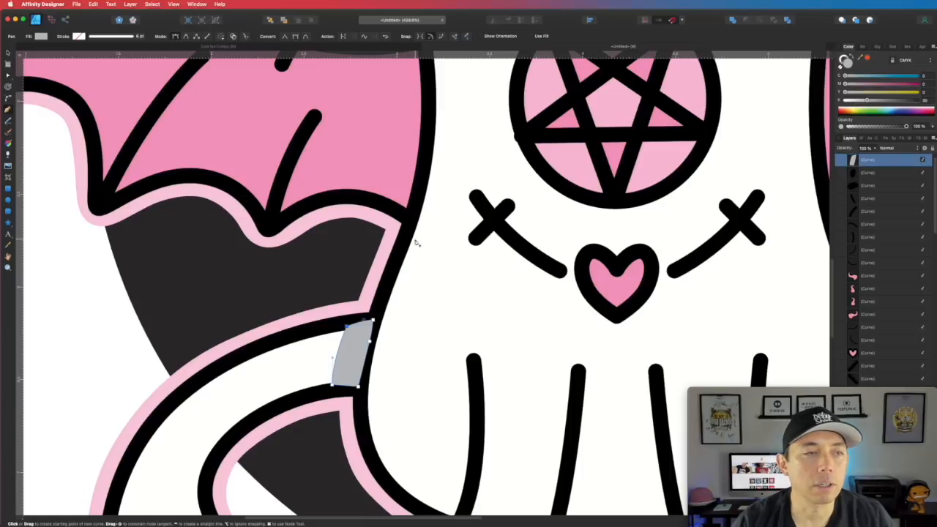
# - Cut the grey shape and Paste In Front so it sits over the tail
pyautogui.click(11, 52)
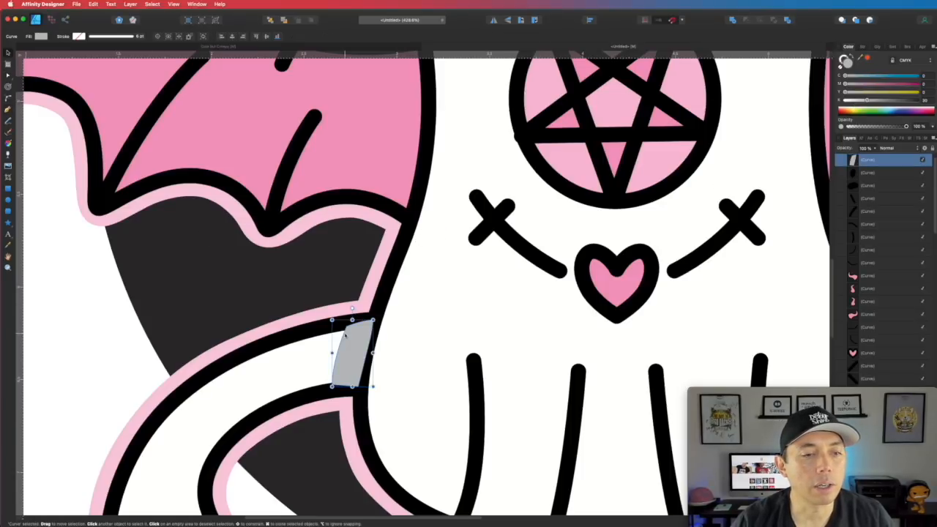
pyautogui.press('super+x')
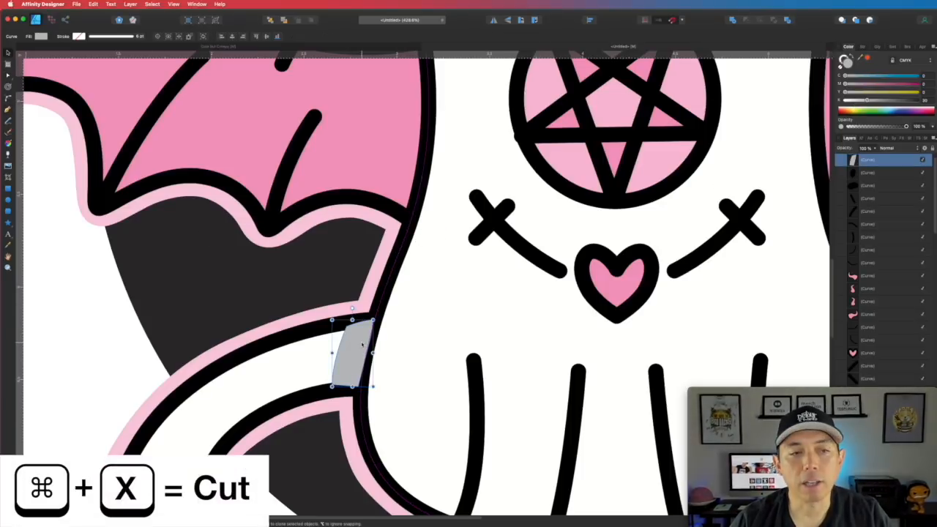
pyautogui.press('super+x')
pyautogui.press('super+v')
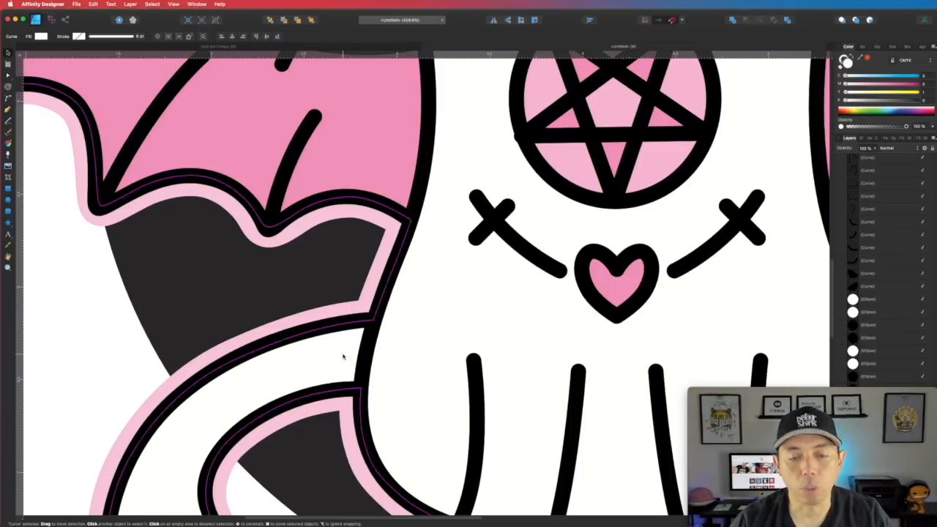
pyautogui.press('super+v')
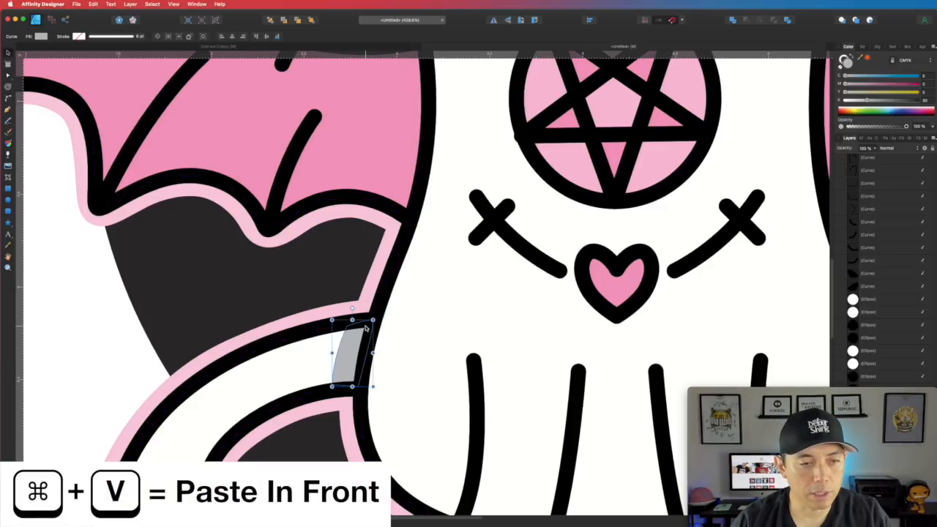
pyautogui.click(397, 350)
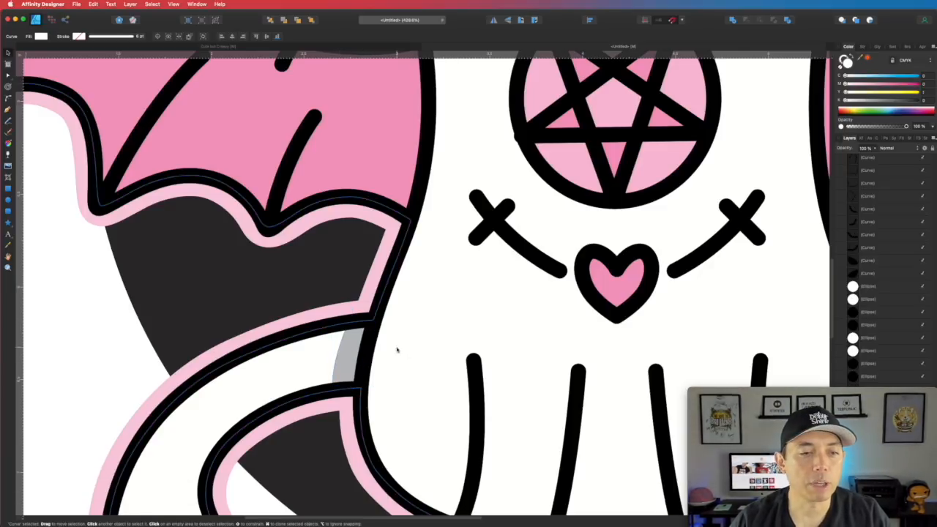
# - Zoom out to bring the whole sticker illustration into view
pyautogui.press('super+minus')
pyautogui.press('super+minus')
pyautogui.press('super+minus')
pyautogui.press('super+minus')
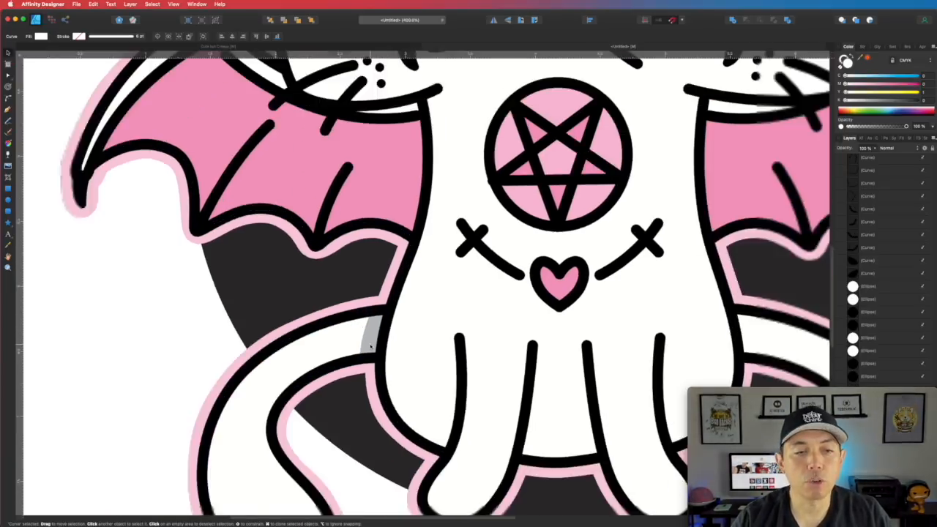
pyautogui.click(370, 343)
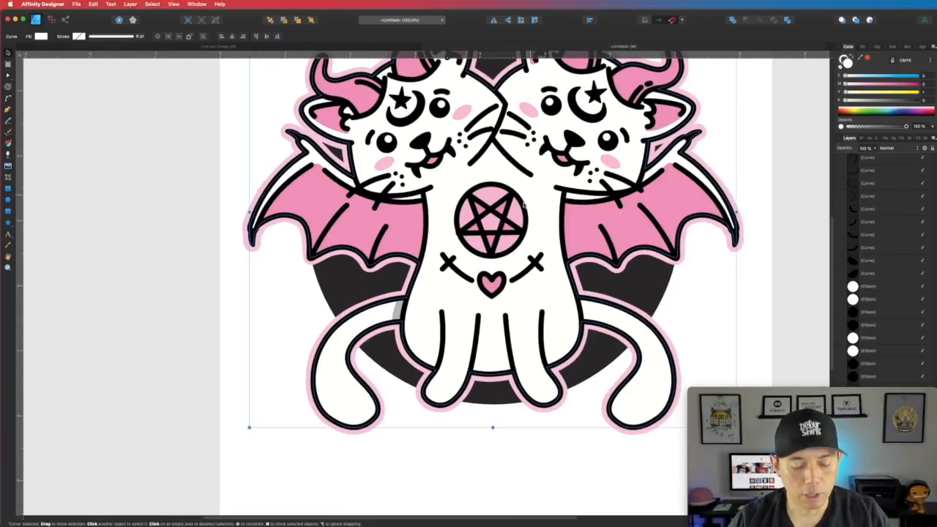
pyautogui.moveTo(517, 184); pyautogui.dragTo(473, 287)
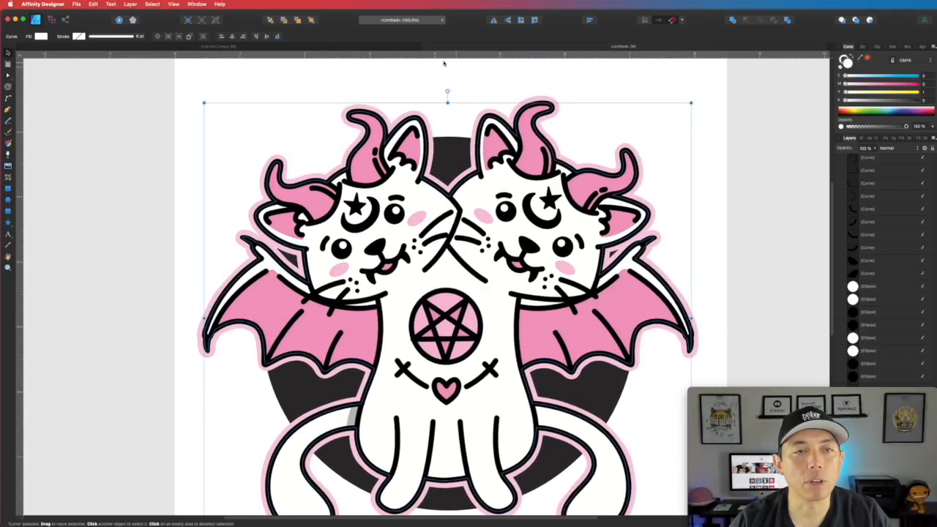
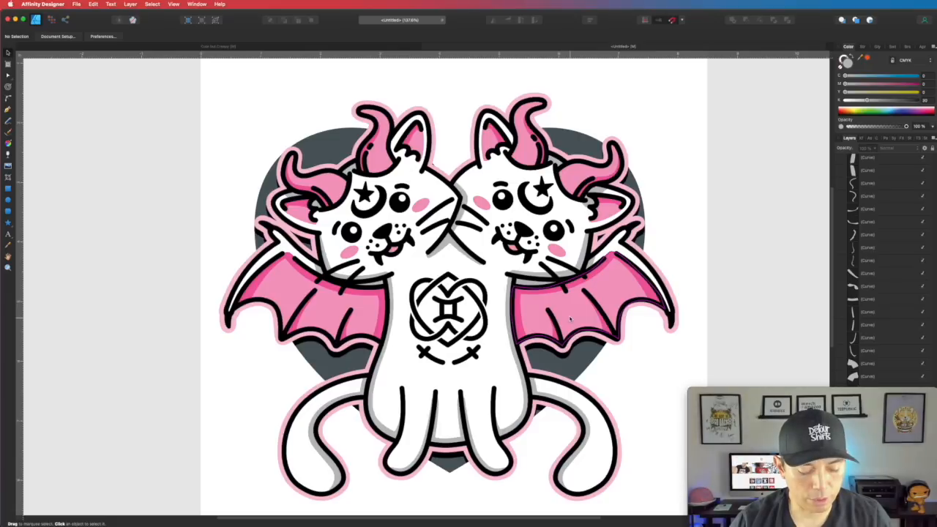
# - Zoom out to view the whole finished two-headed cat illustration
pyautogui.scroll(-2, 569, 313)
pyautogui.scroll(-3, 569, 315)
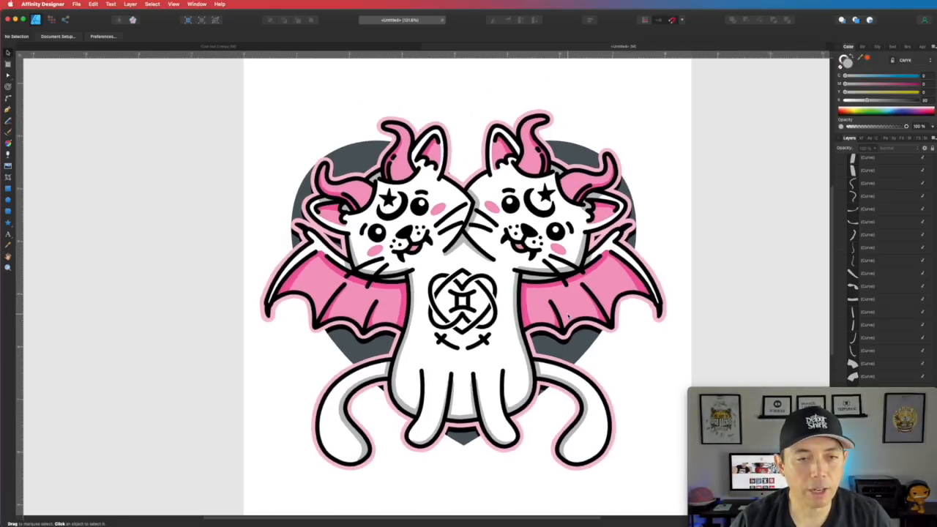
# - Draw a rectangle over the artwork, send it to the back, and fill it 100% CMYK black
pyautogui.press('m')
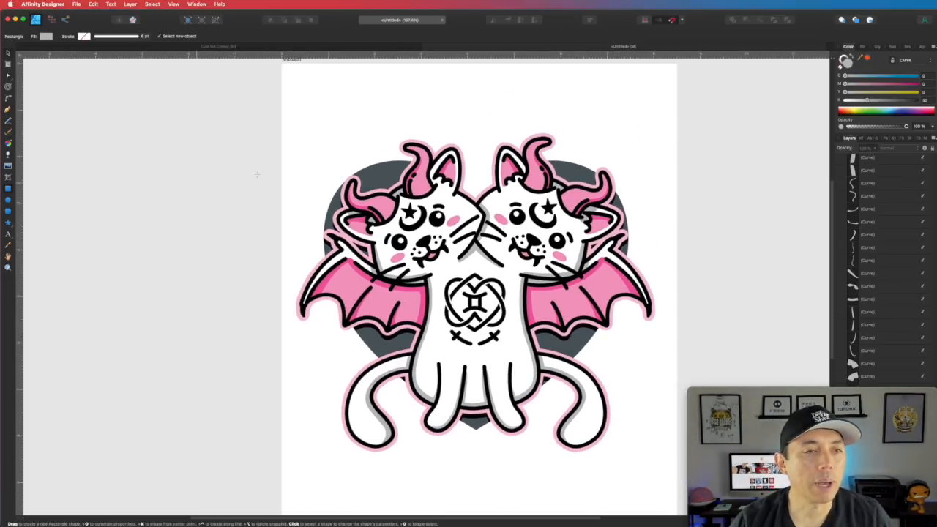
pyautogui.moveTo(280, 114); pyautogui.dragTo(677, 463)
pyautogui.click(270, 20)
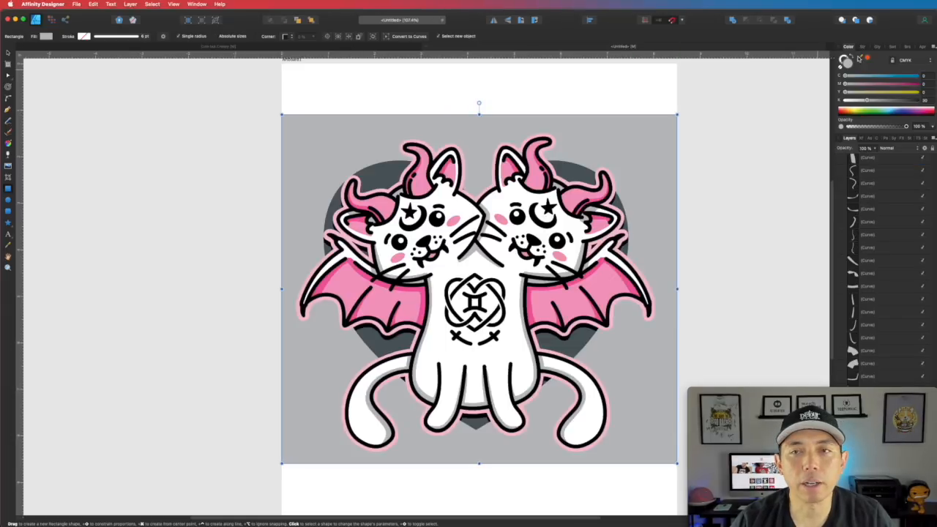
pyautogui.click(917, 77)
pyautogui.click(918, 84)
pyautogui.click(918, 100)
pyautogui.click(917, 92)
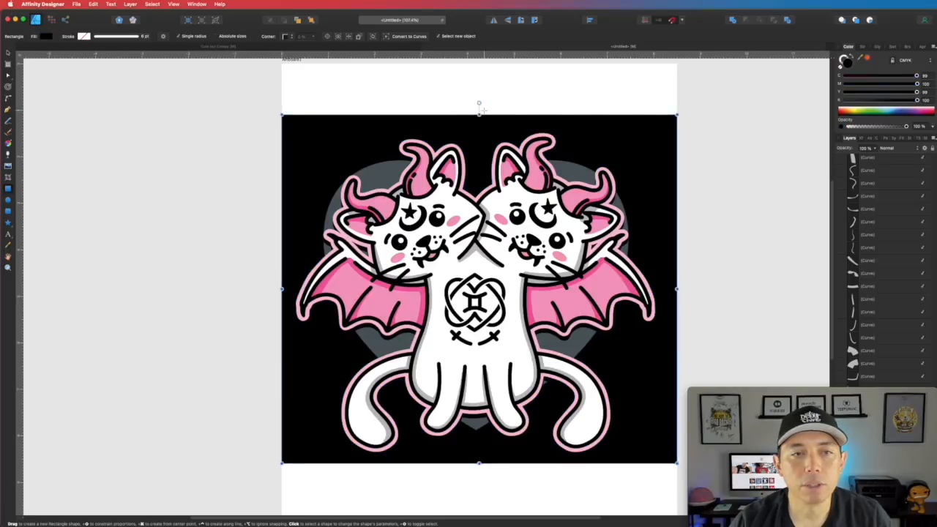
# - Stretch the black rectangle to the artboard's top and bottom edges, then select the grey heart
pyautogui.moveTo(479, 110); pyautogui.dragTo(479, 64)
pyautogui.moveTo(478, 466); pyautogui.dragTo(476, 517)
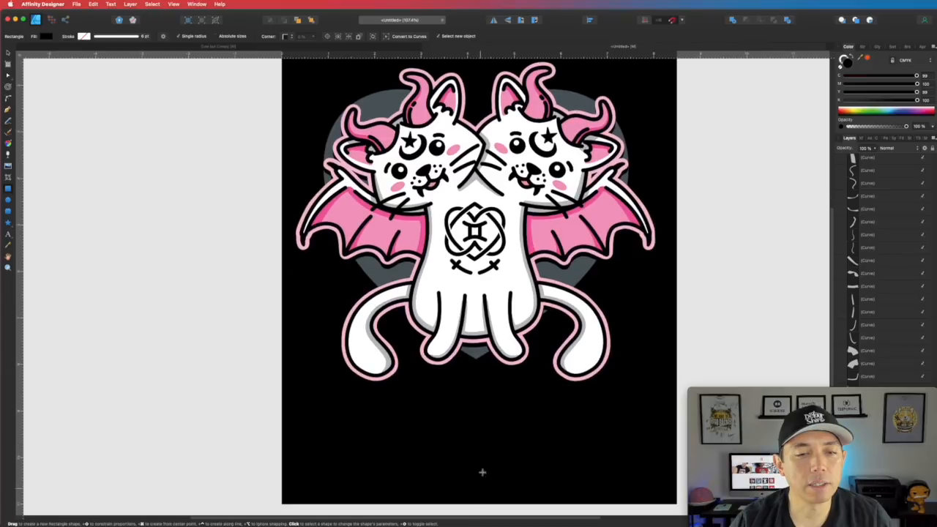
pyautogui.scroll(2, 477, 351)
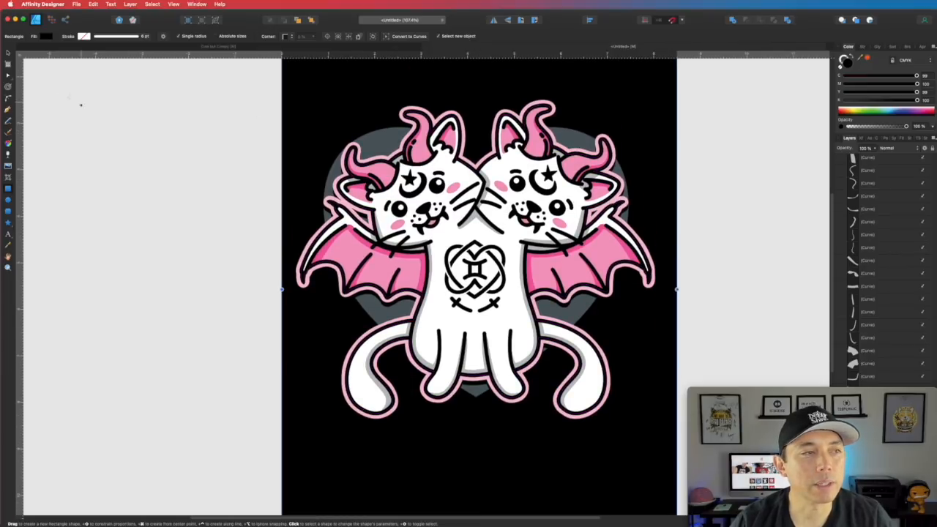
pyautogui.click(8, 52)
pyautogui.click(377, 135)
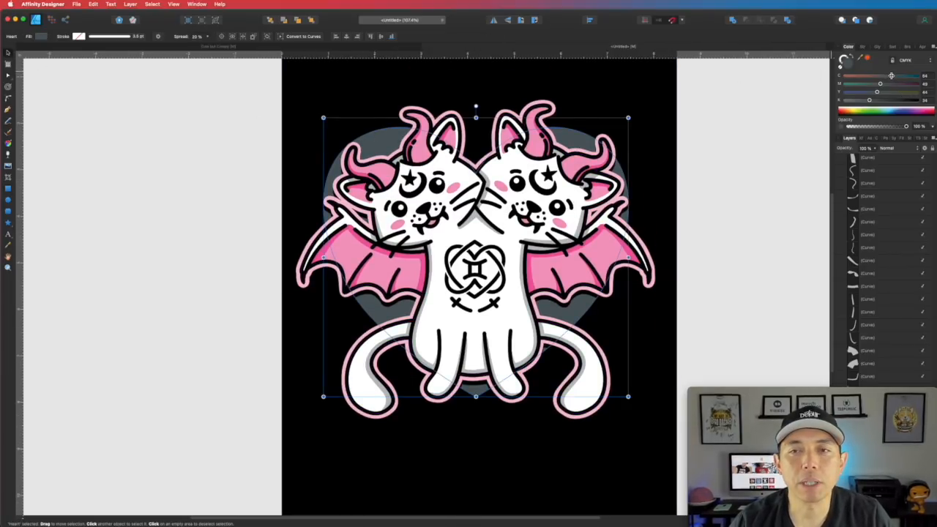
# - Recolour the heart from grey to a soft light pink with the CMYK sliders
pyautogui.moveTo(891, 77); pyautogui.dragTo(818, 79)
pyautogui.moveTo(880, 85); pyautogui.dragTo(845, 99)
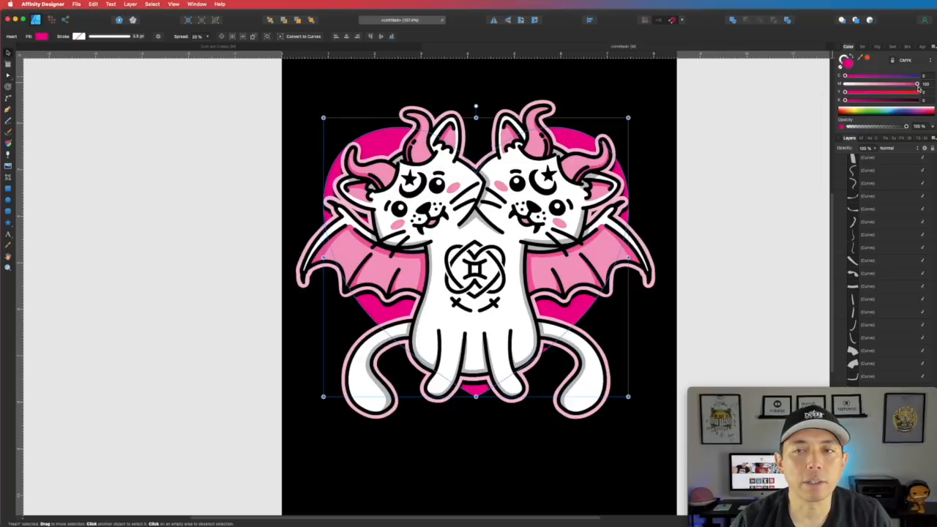
pyautogui.moveTo(917, 84); pyautogui.dragTo(886, 86)
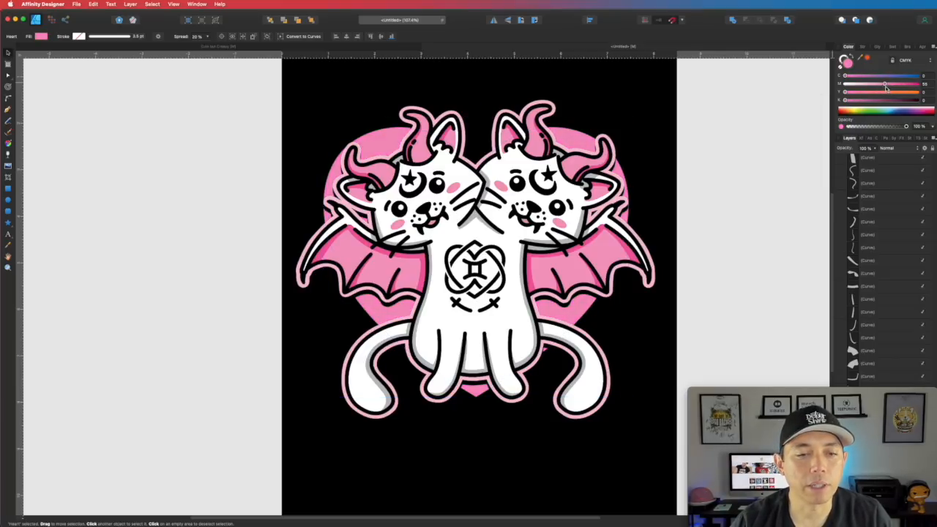
pyautogui.click(703, 251)
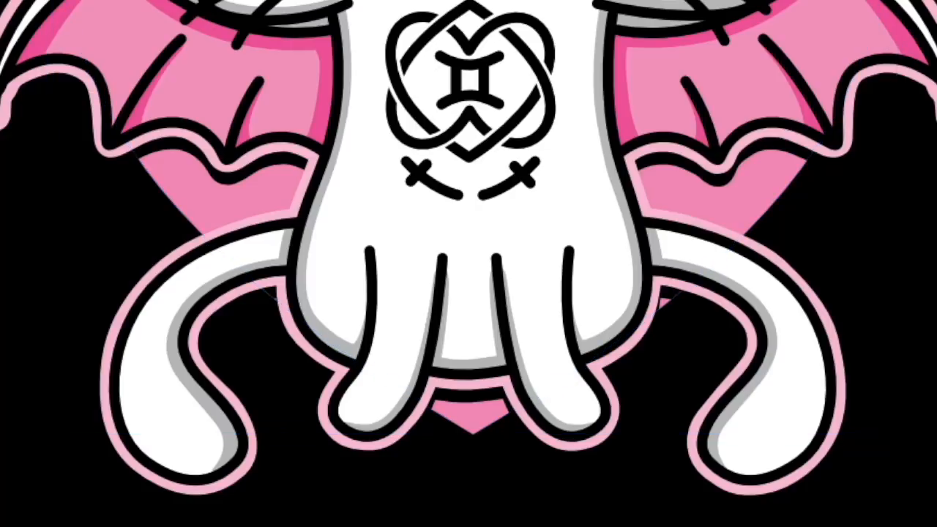
# - Select the right tail shape and the sticker outline, then deselect the artwork
pyautogui.click(807, 288)
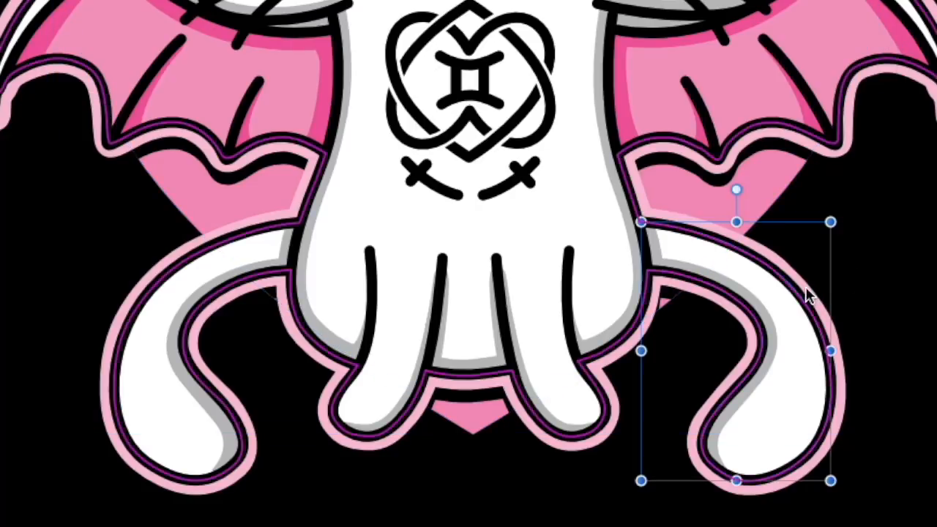
pyautogui.click(577, 225)
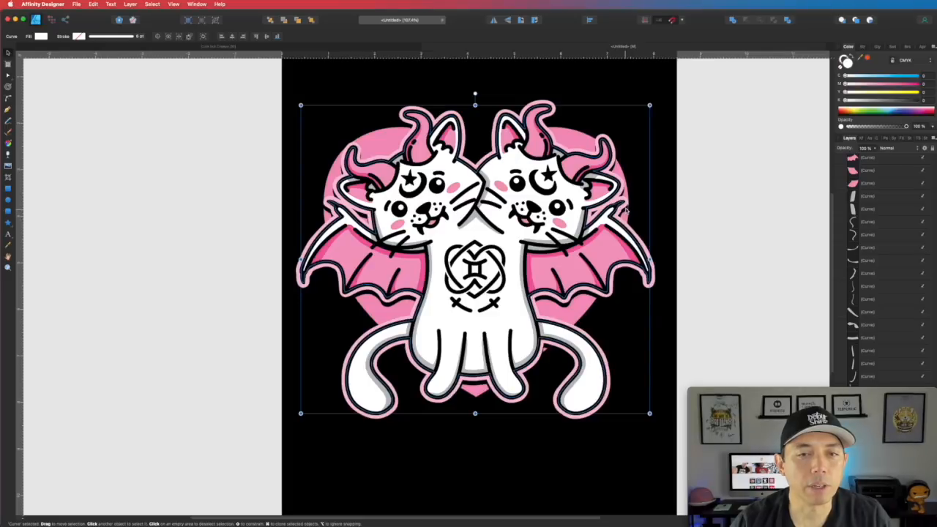
pyautogui.click(730, 174)
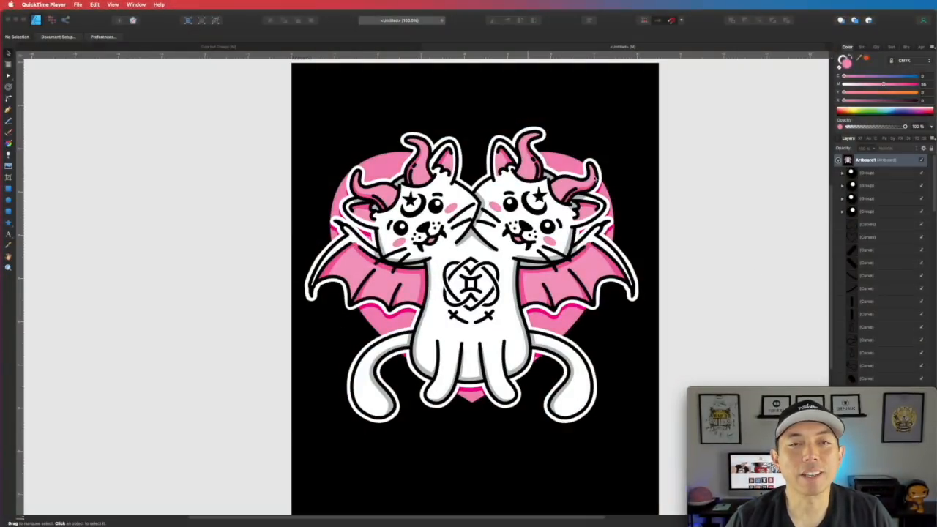
pyautogui.click(553, 162)
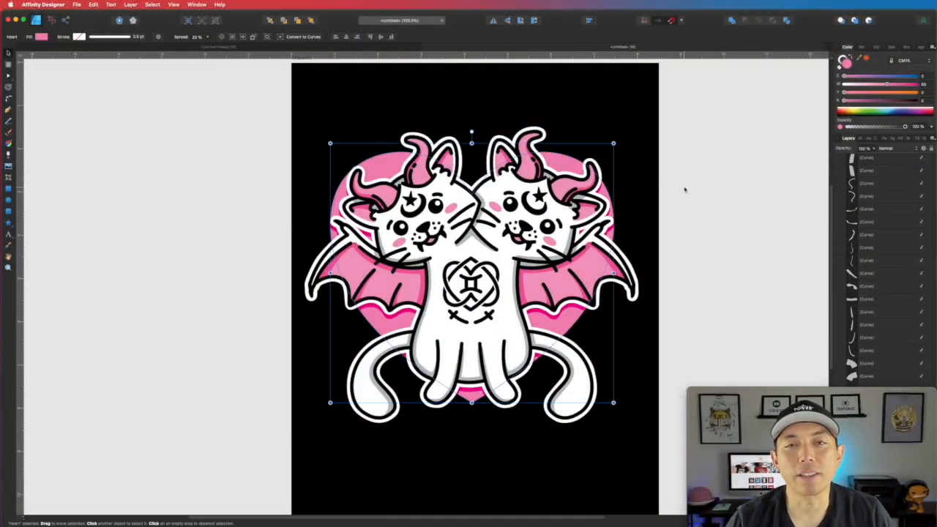
pyautogui.click(542, 135)
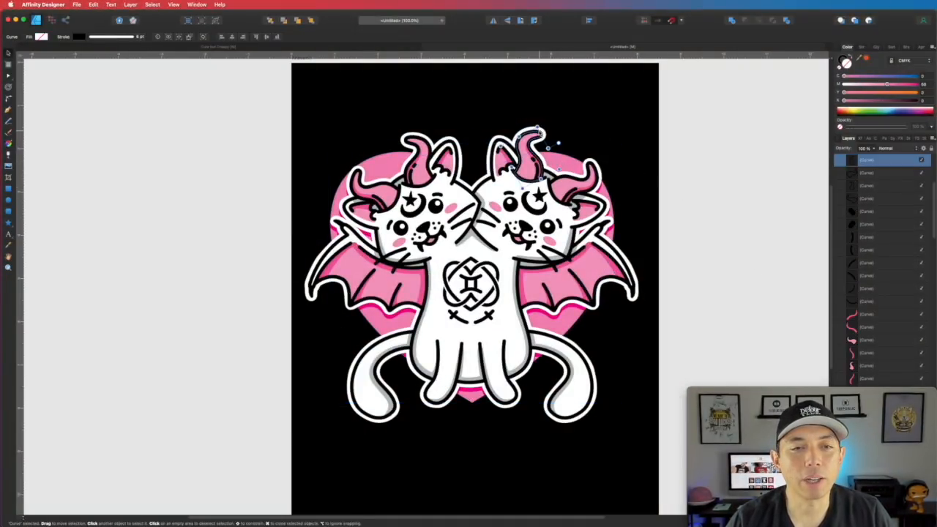
pyautogui.click(659, 189)
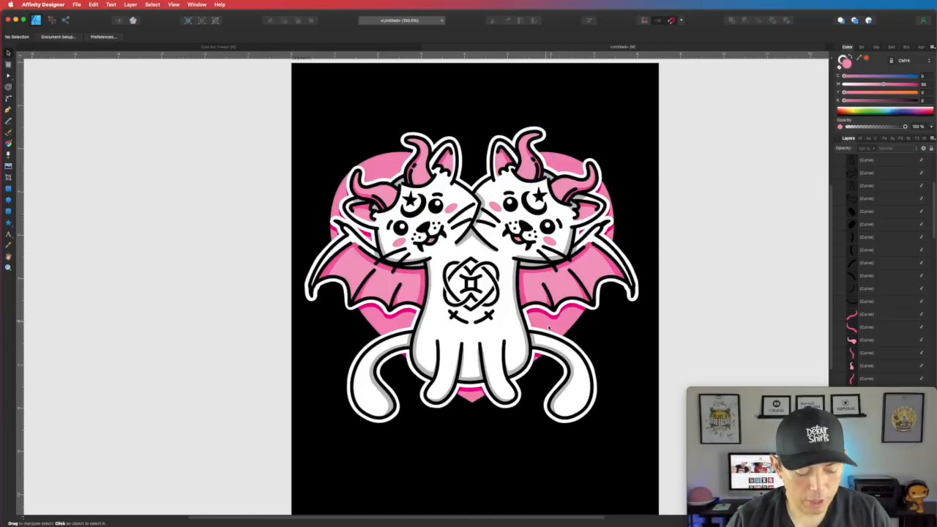
pyautogui.scroll(2, 542, 329)
pyautogui.scroll(5, 539, 343)
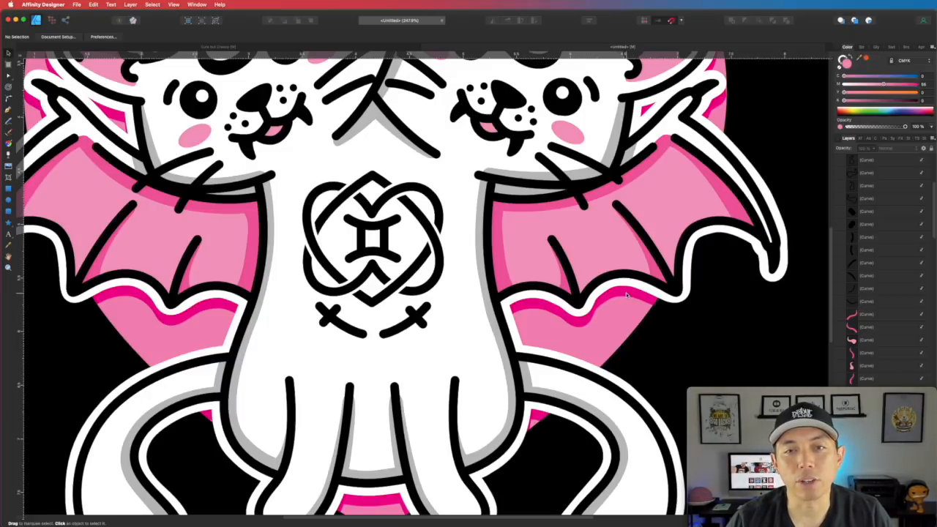
pyautogui.scroll(-4, 601, 322)
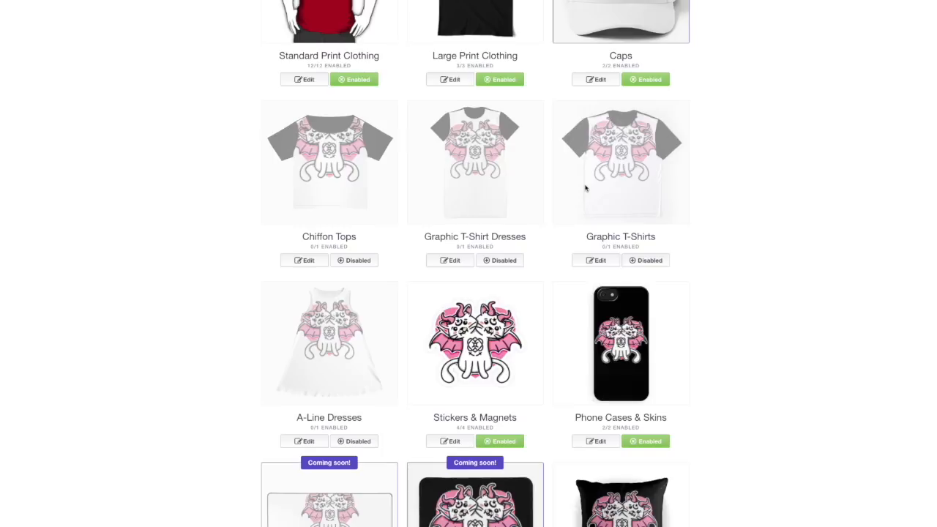
# - Scroll through the Redbubble mockups, from clothing and stickers to mugs, notebooks and clocks
pyautogui.scroll(-6, 586, 188)
pyautogui.scroll(-7, 586, 195)
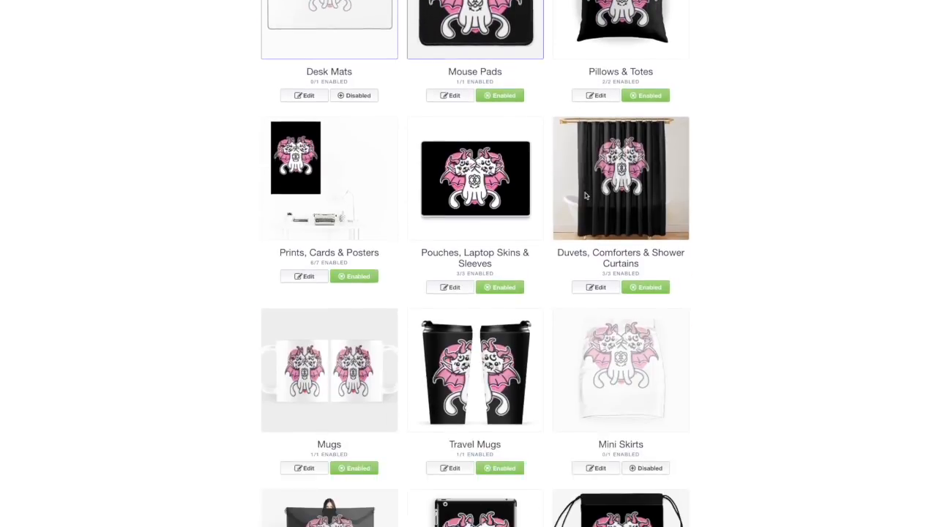
pyautogui.scroll(-7, 586, 195)
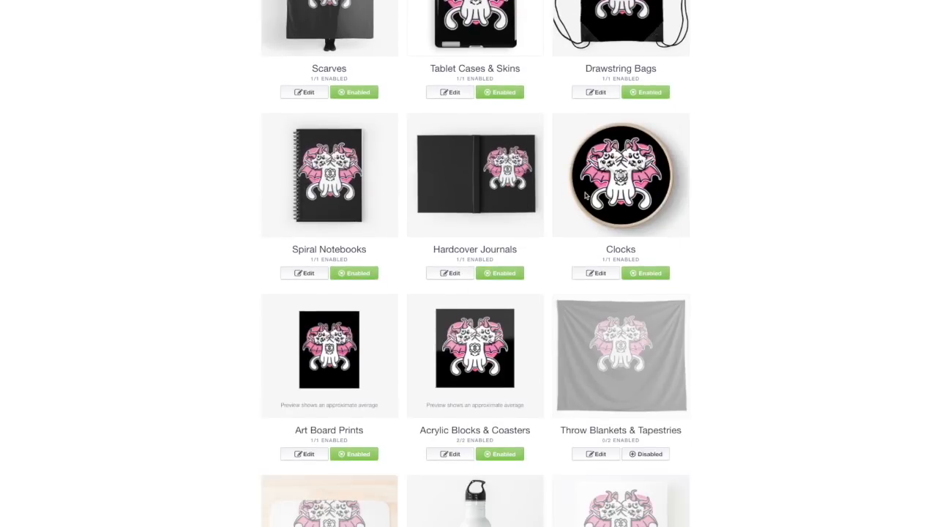
pyautogui.scroll(-3, 586, 196)
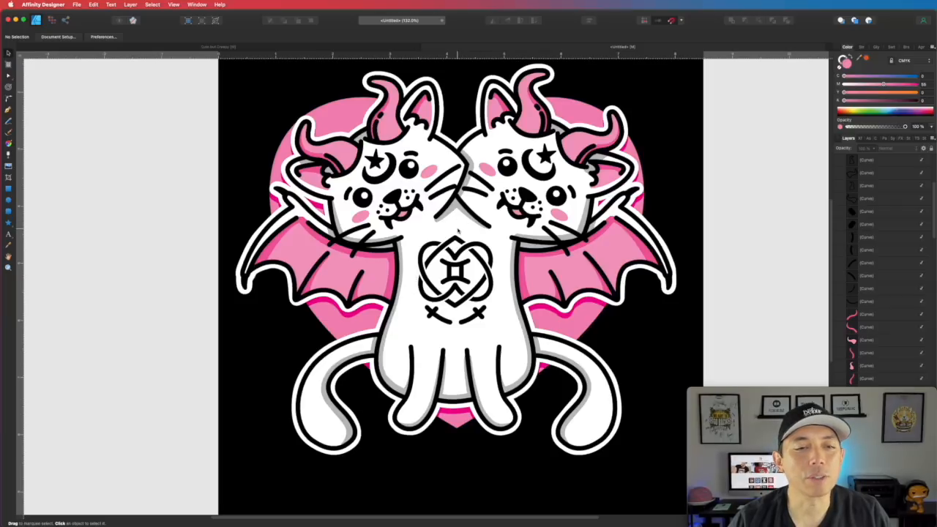
pyautogui.scroll(1, 459, 232)
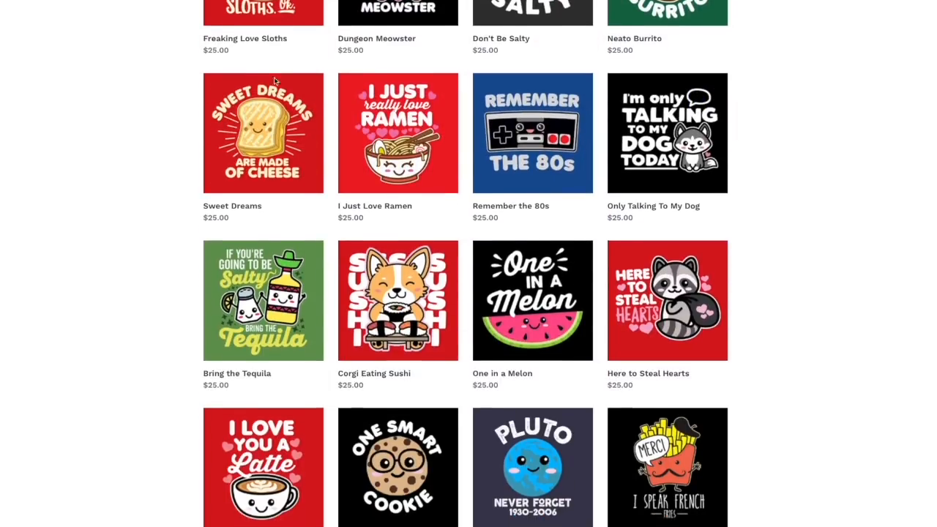
# - Scroll down the shop's grid of $25.00 cute t-shirt designs
pyautogui.scroll(-4, 276, 81)
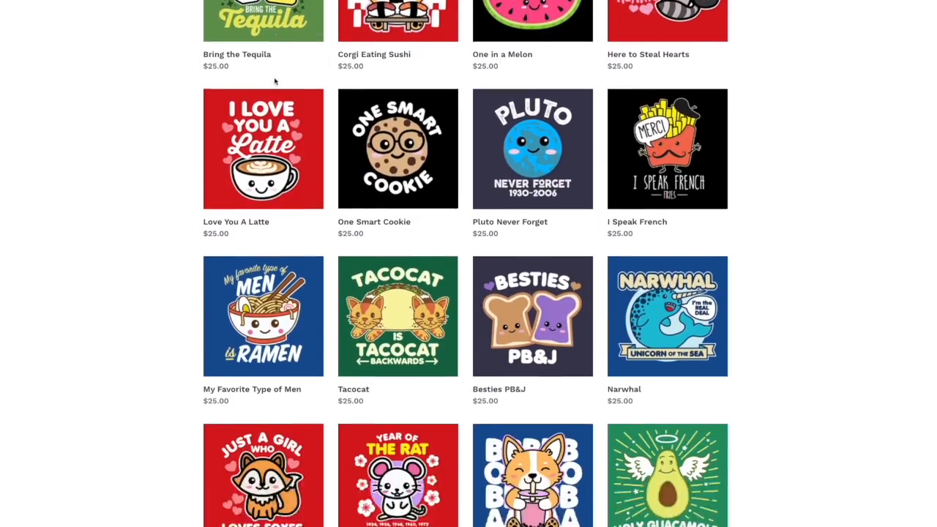
pyautogui.scroll(-4, 275, 81)
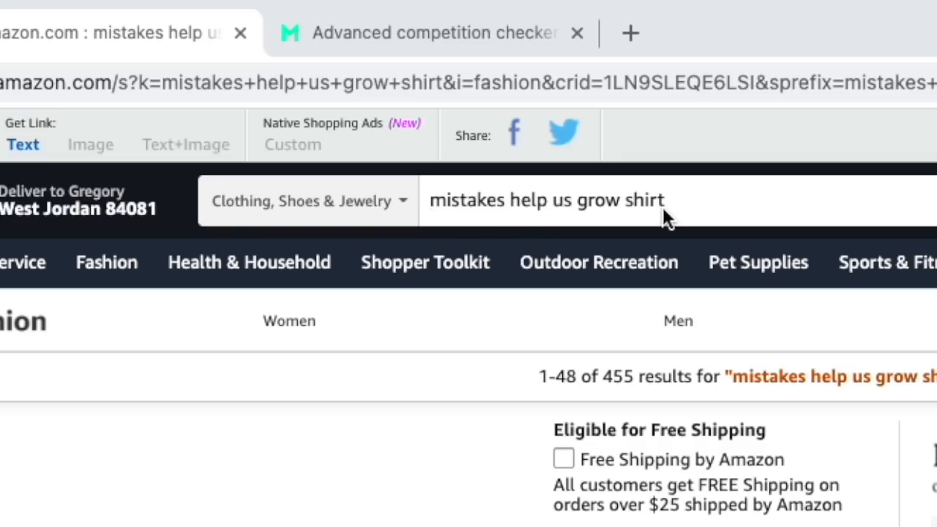
pyautogui.scroll(-3, 523, 229)
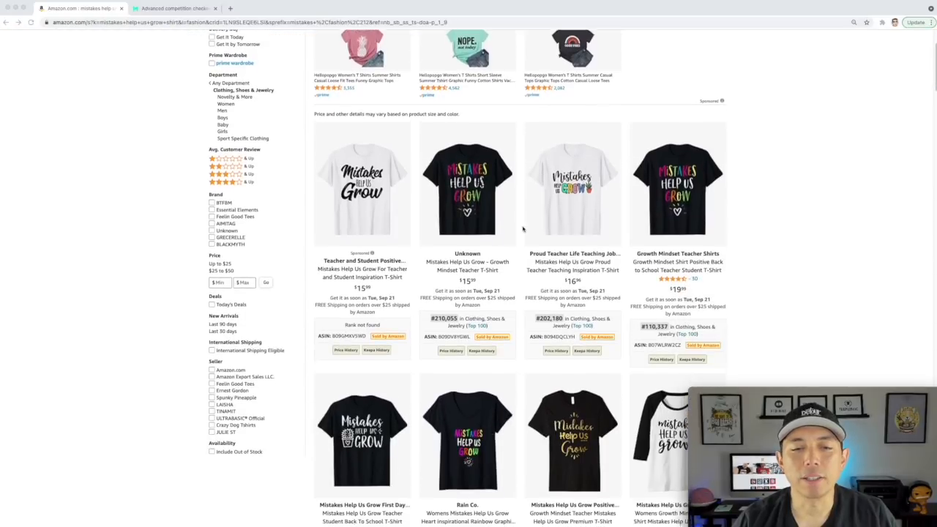
pyautogui.scroll(-1, 523, 230)
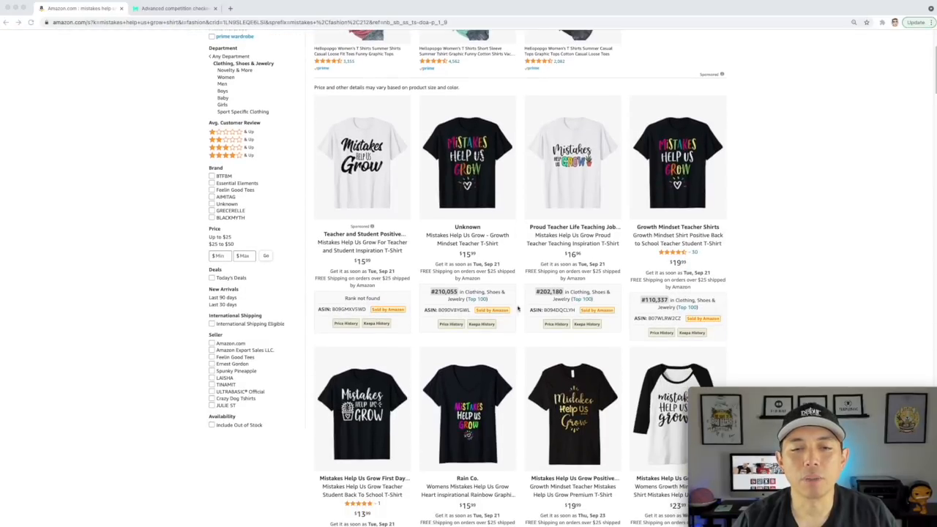
pyautogui.scroll(-1, 500, 313)
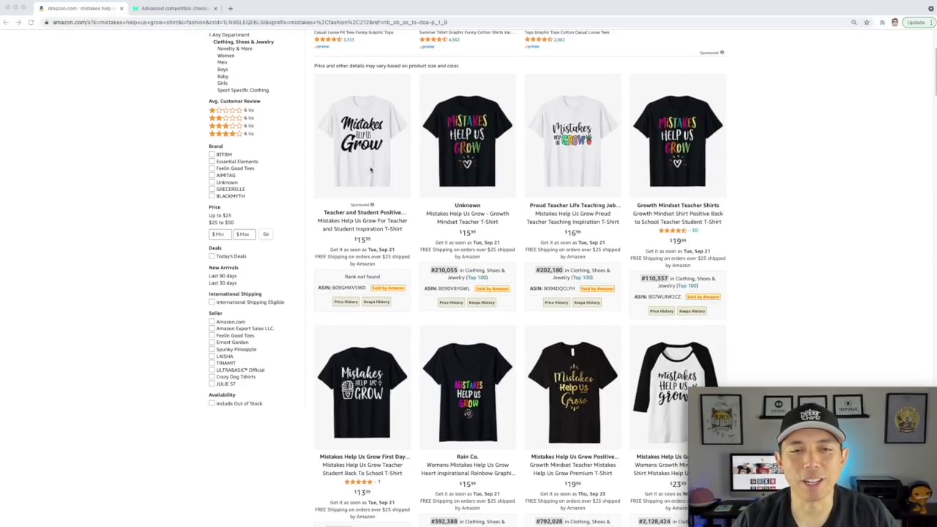
pyautogui.scroll(-1, 486, 248)
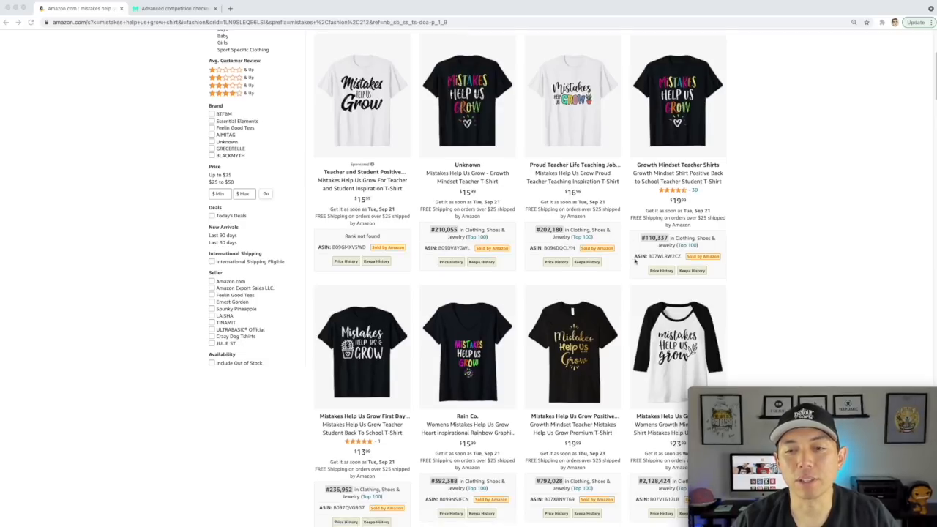
pyautogui.scroll(-5, 424, 351)
pyautogui.scroll(-5, 669, 315)
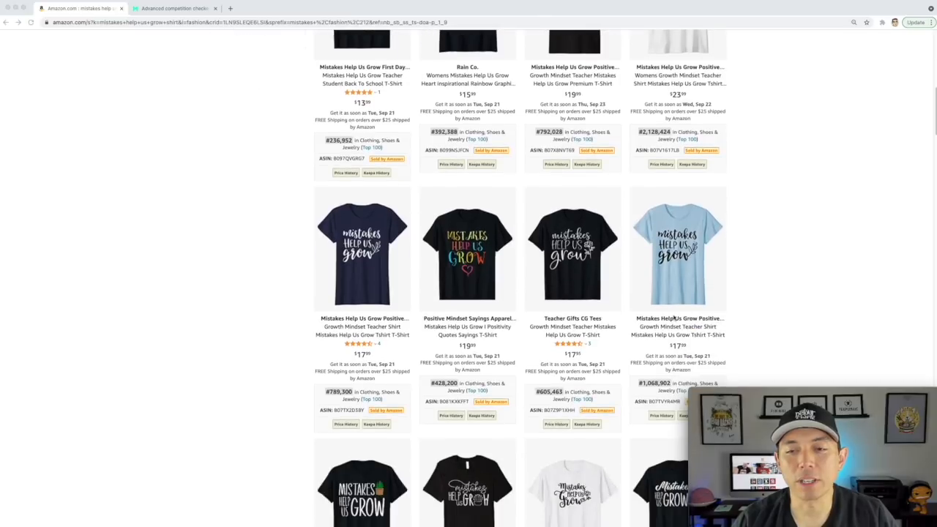
pyautogui.click(188, 9)
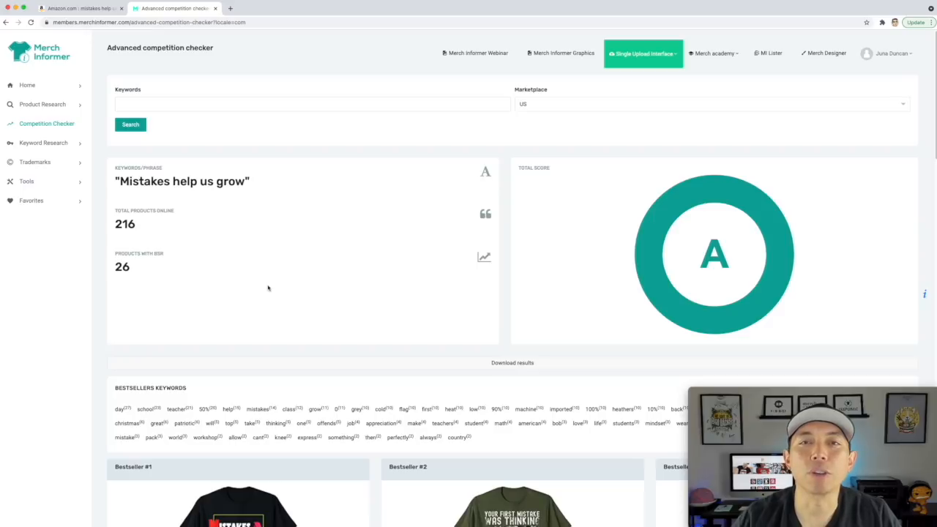
pyautogui.click(101, 12)
pyautogui.scroll(5, 463, 154)
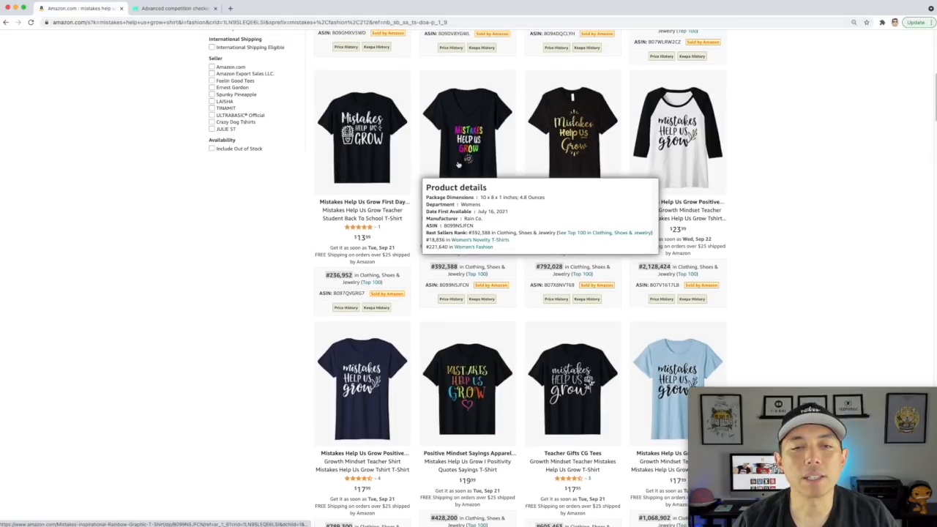
pyautogui.moveTo(466, 303)
pyautogui.scroll(3, 370, 281)
pyautogui.scroll(2, 369, 280)
pyautogui.moveTo(370, 280)
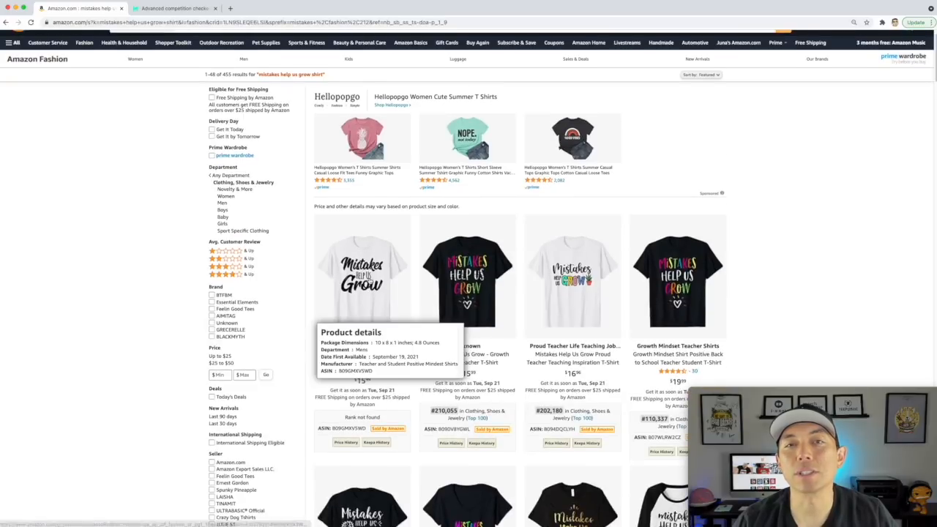